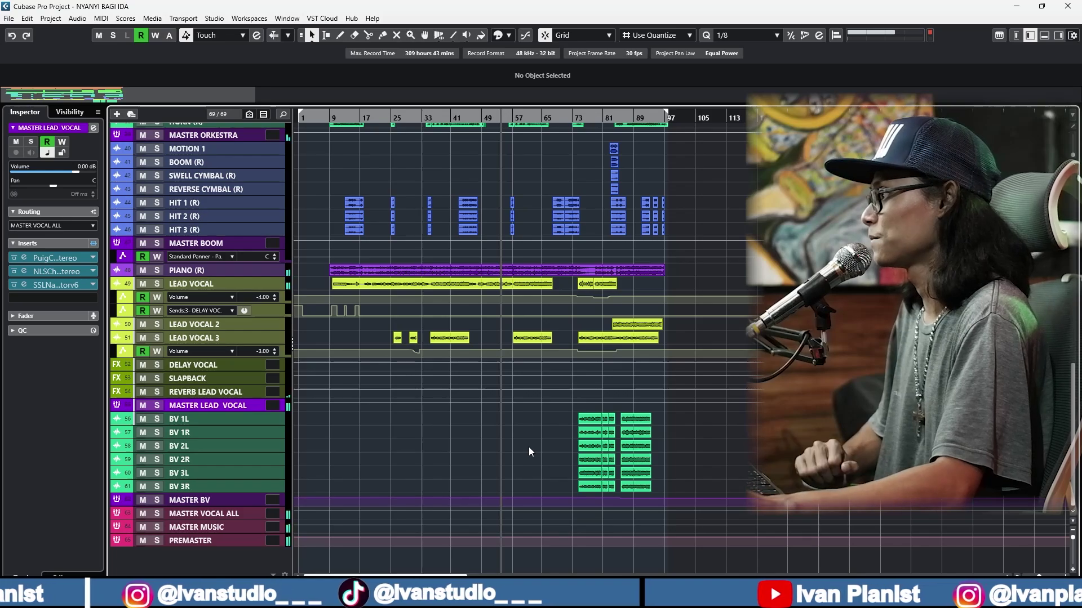
- Look through the arrangement's tracks from the vocals up to the drums and back during playback, and stop playback
scroll(529, 447, "up", 4)
scroll(528, 448, "up", 2)
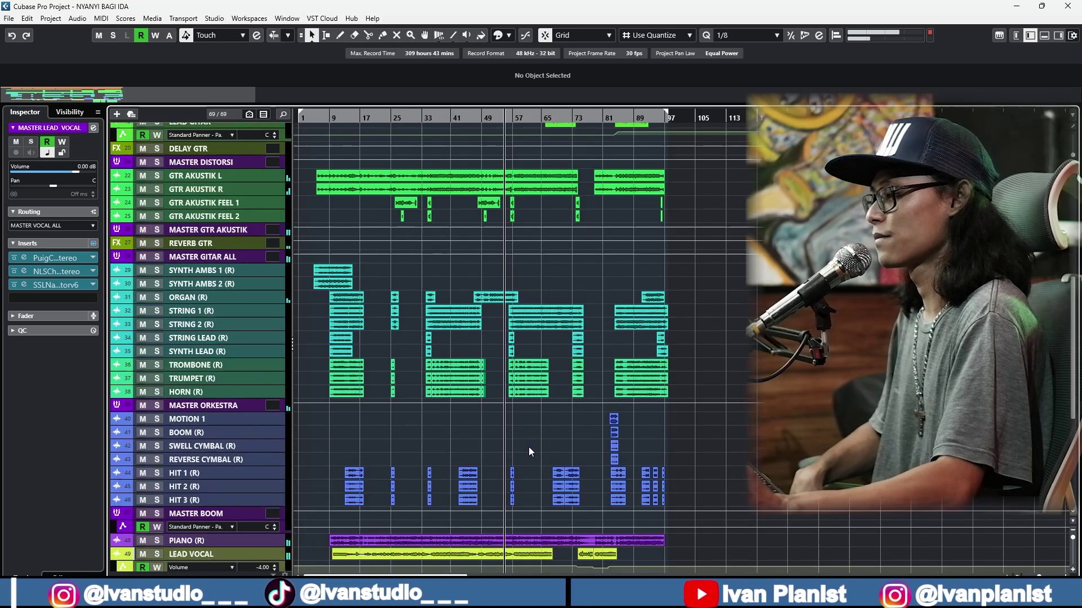
scroll(528, 447, "up", 6)
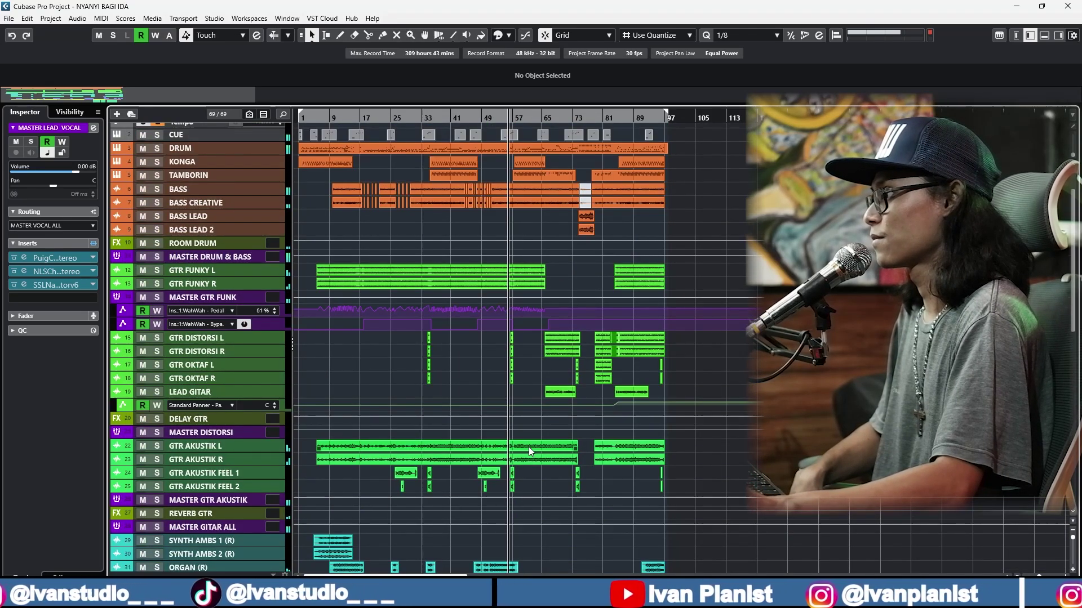
scroll(528, 448, "up", 2)
scroll(529, 447, "down", 10)
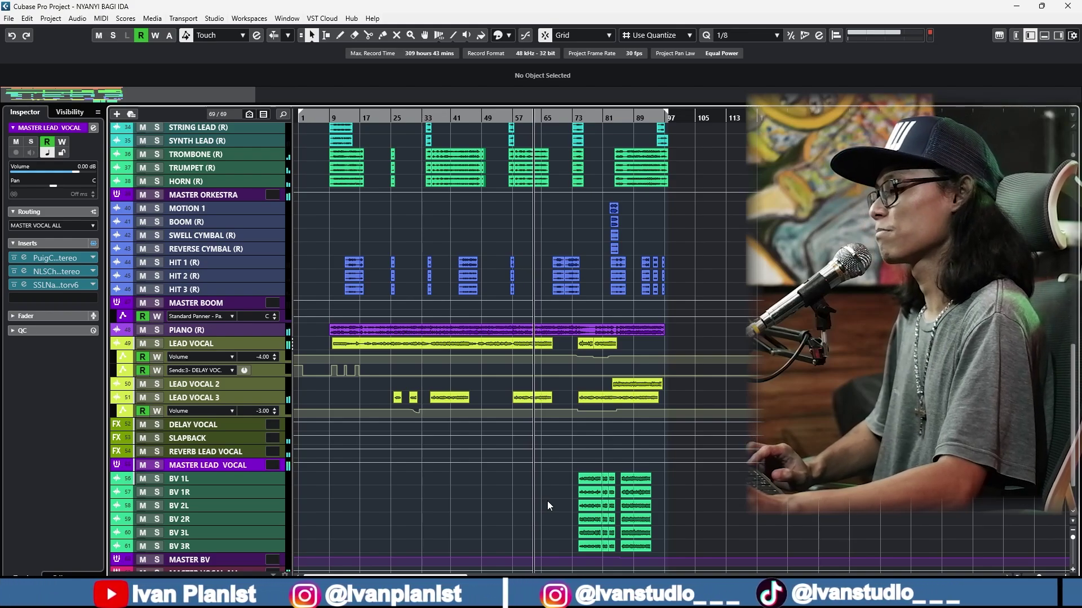
key("space")
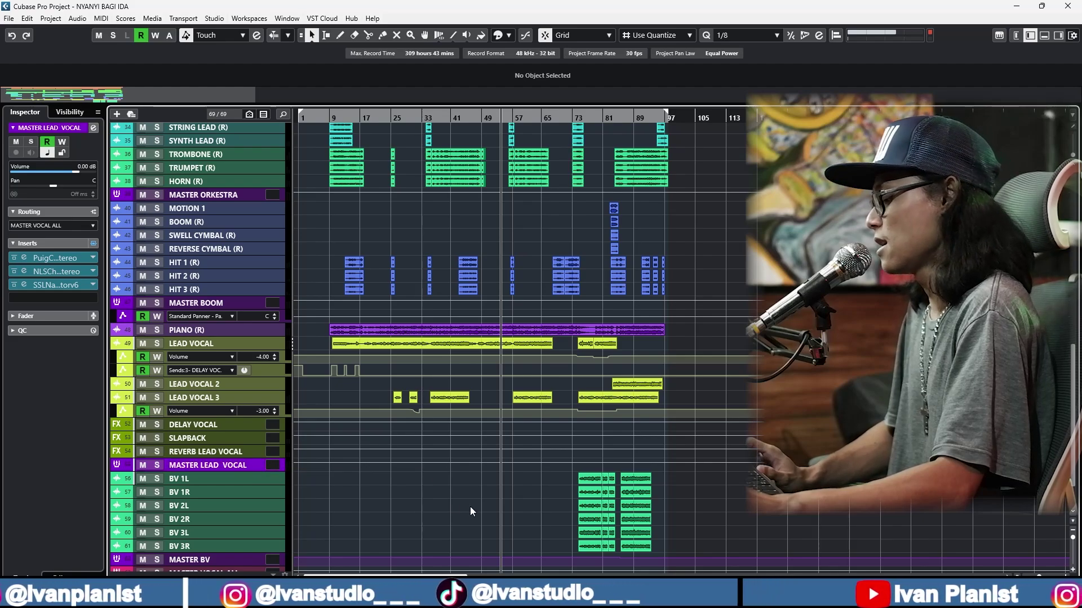
- Solo the MASTER LEAD VOCAL group for listening and open its NLS Channel Stereo insert clear of the track list
key("s")
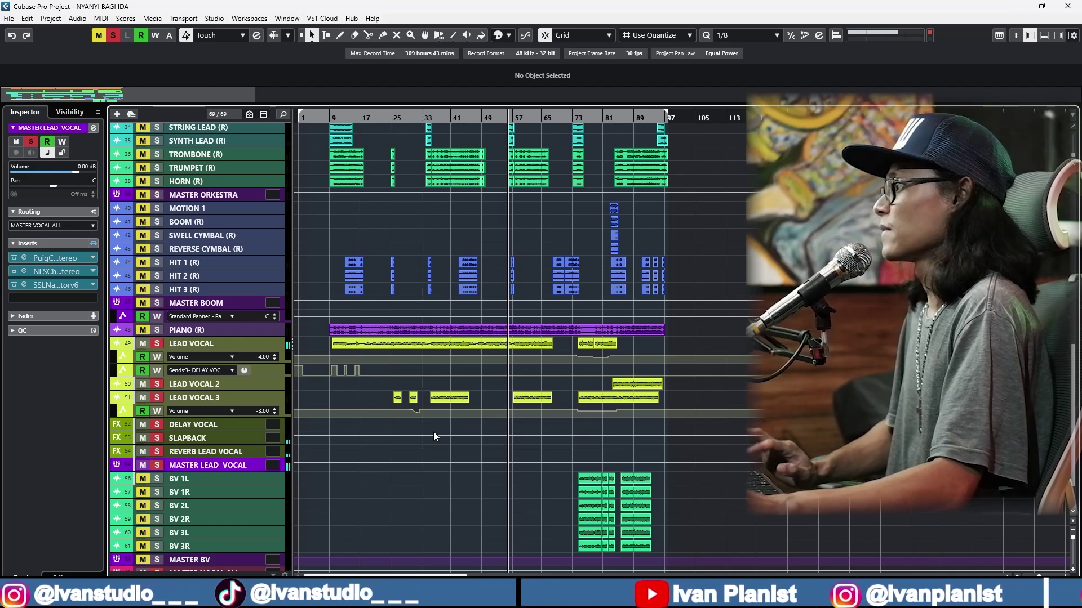
key("space")
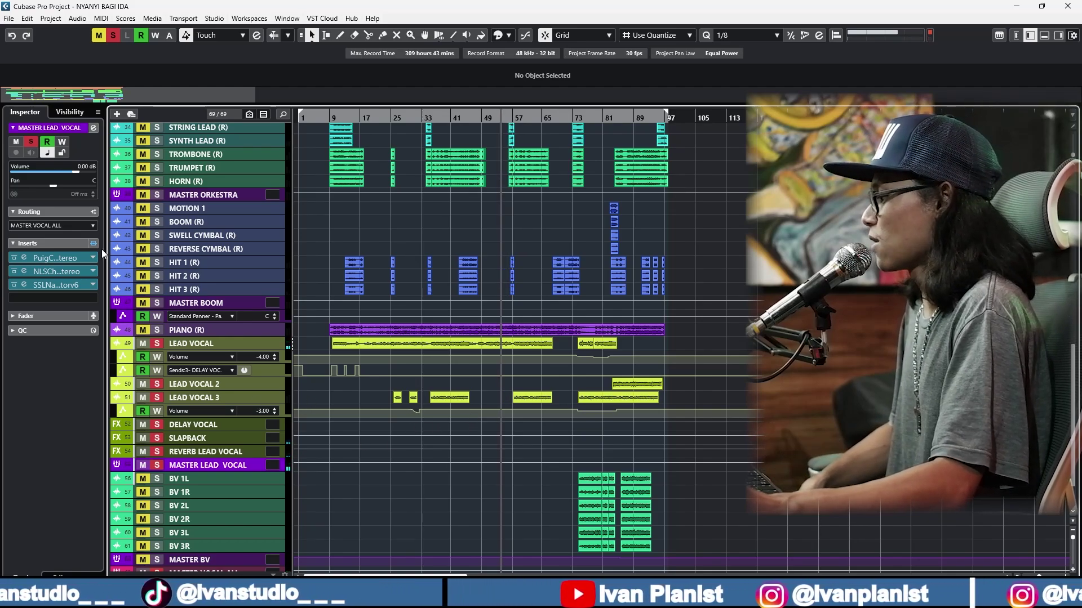
left_click(23, 272)
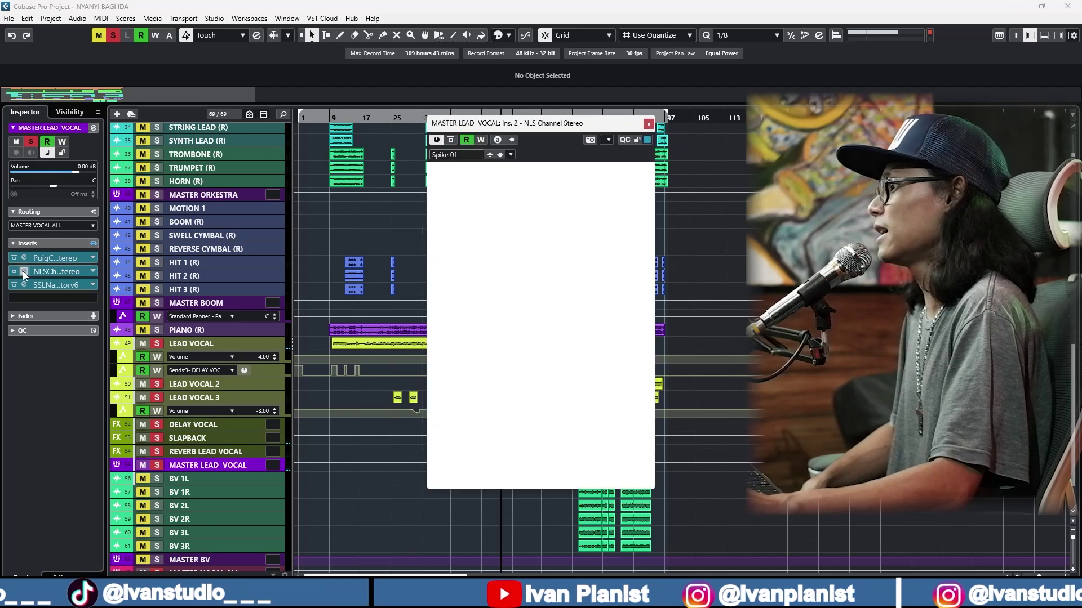
left_click_drag(546, 126, 505, 143)
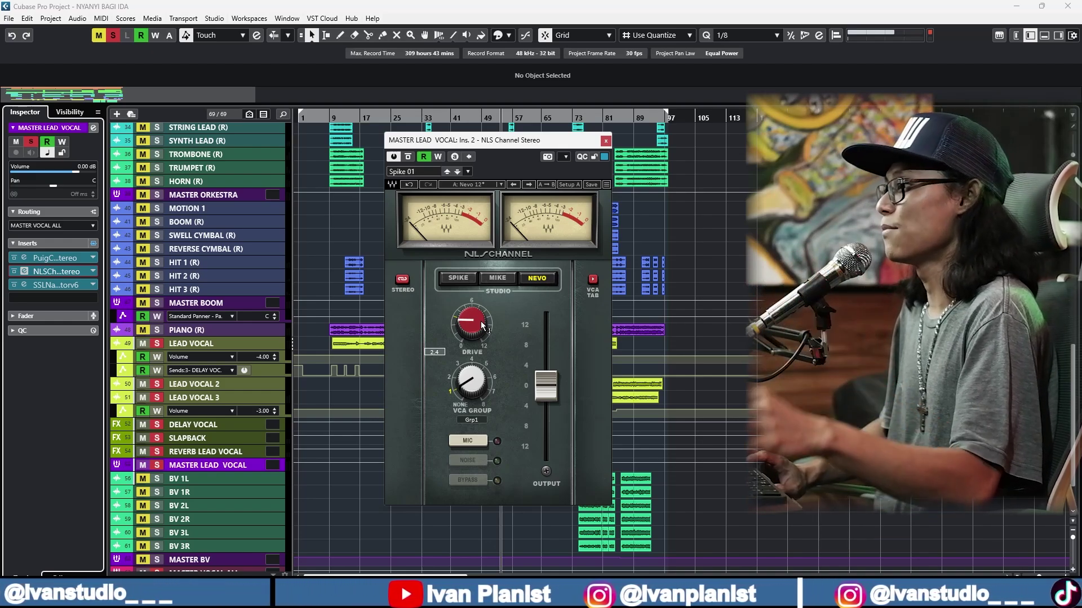
- Audition different Drive amounts on the NEVO console during playback, trying 6.4, a low setting, 9.5 and 10.5
key("space")
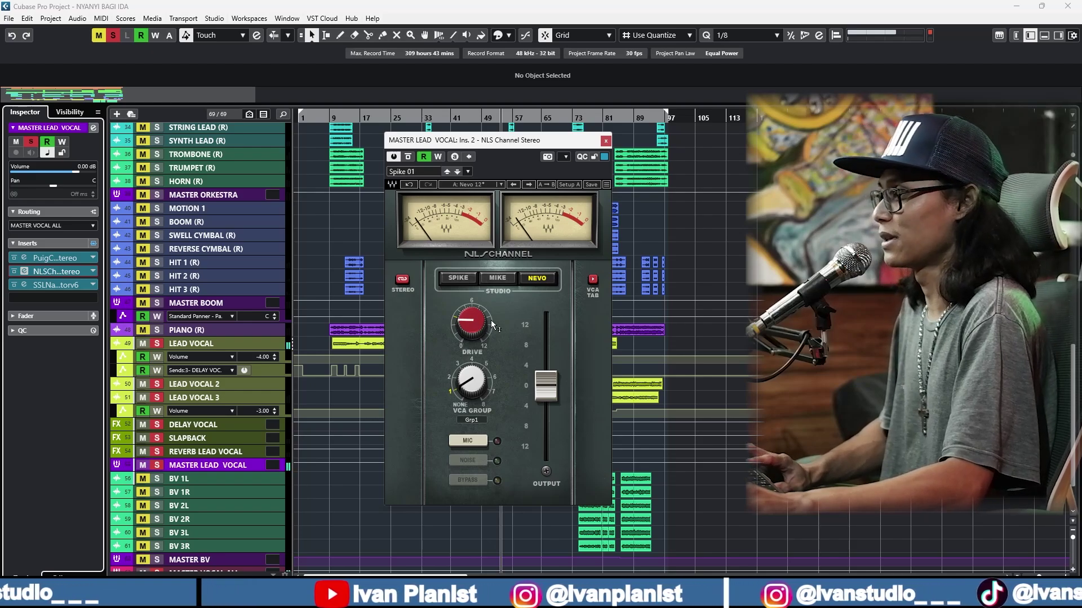
left_click_drag(475, 333, 476, 321)
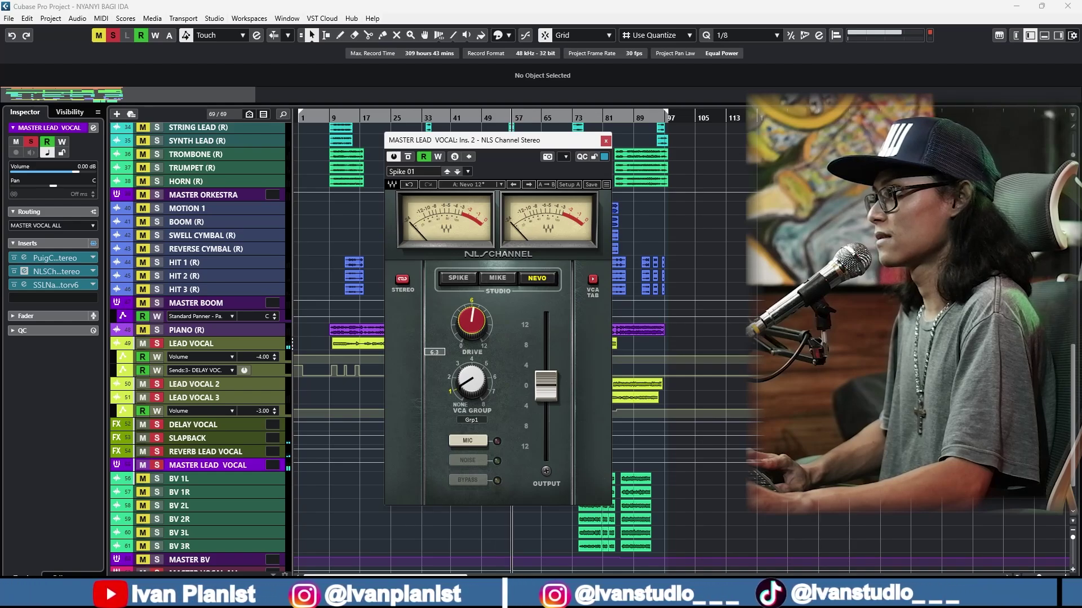
left_click_drag(472, 327, 472, 326)
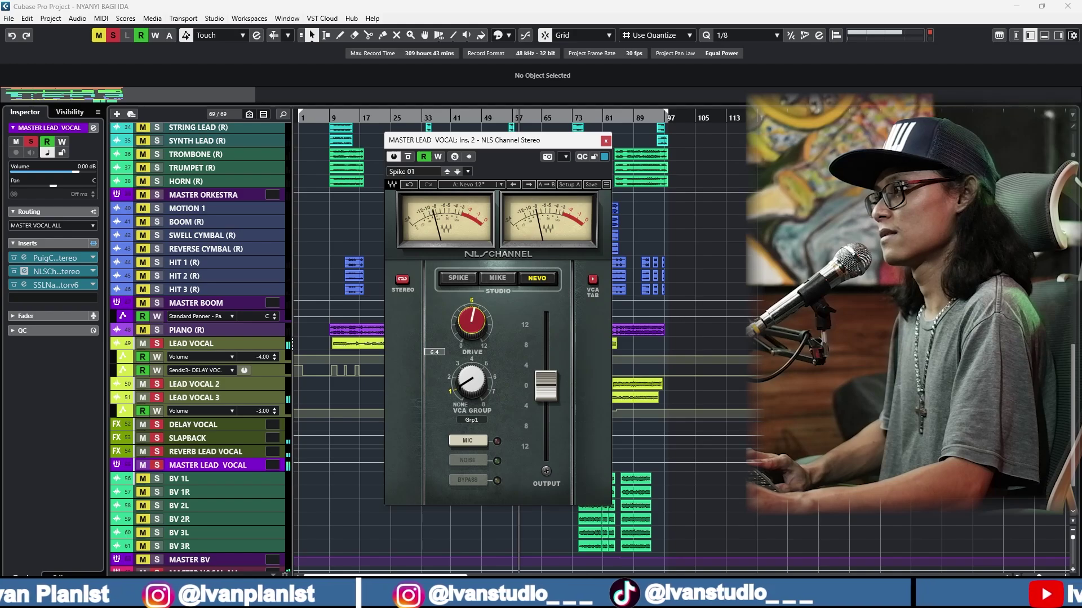
left_click_drag(472, 327, 472, 333)
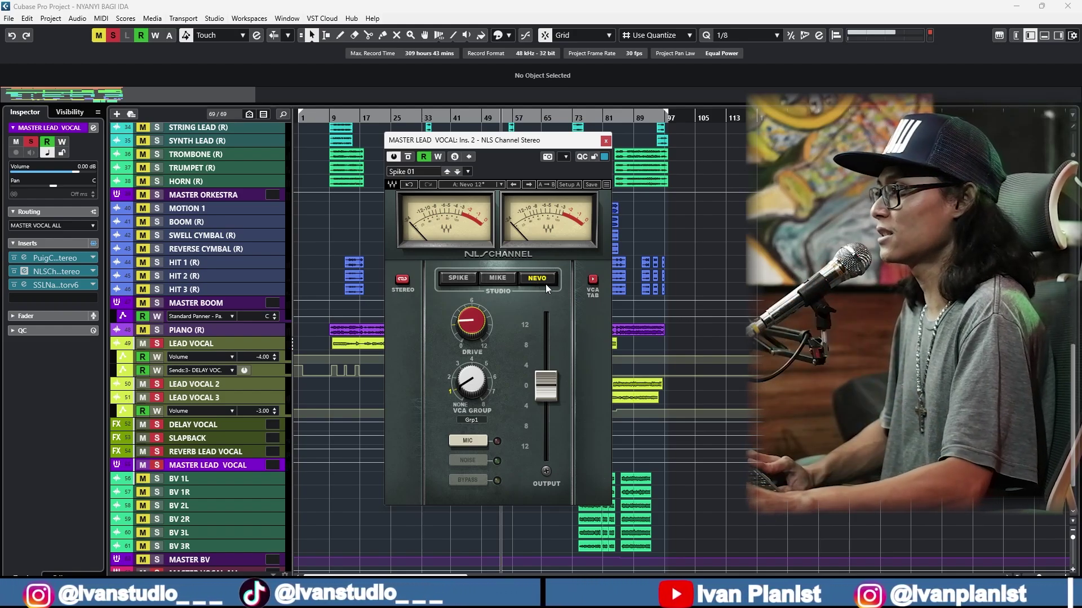
left_click_drag(479, 322, 472, 333)
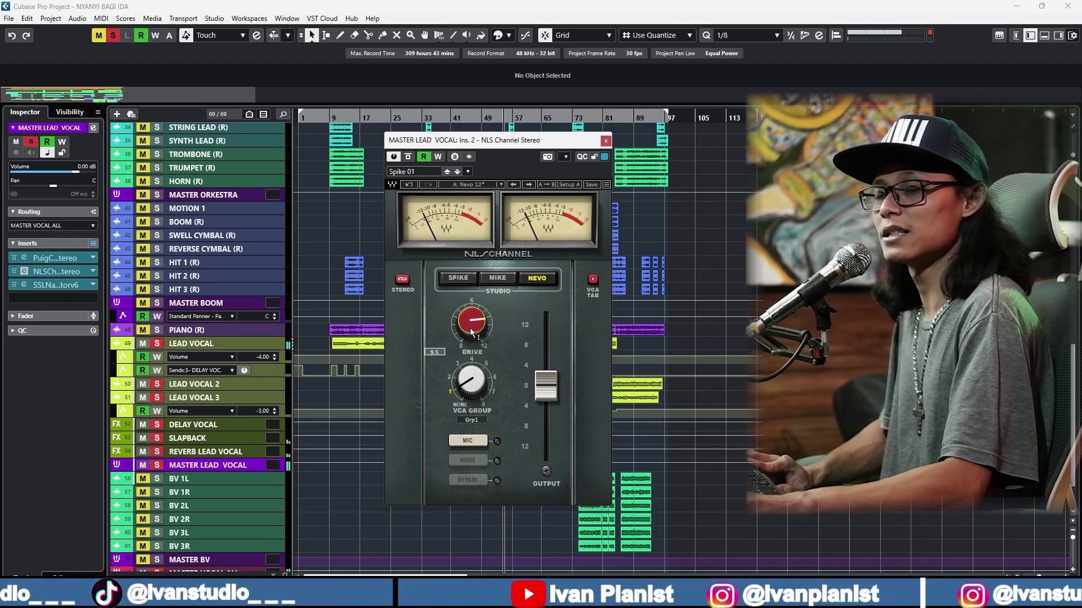
mouse_move(470, 330)
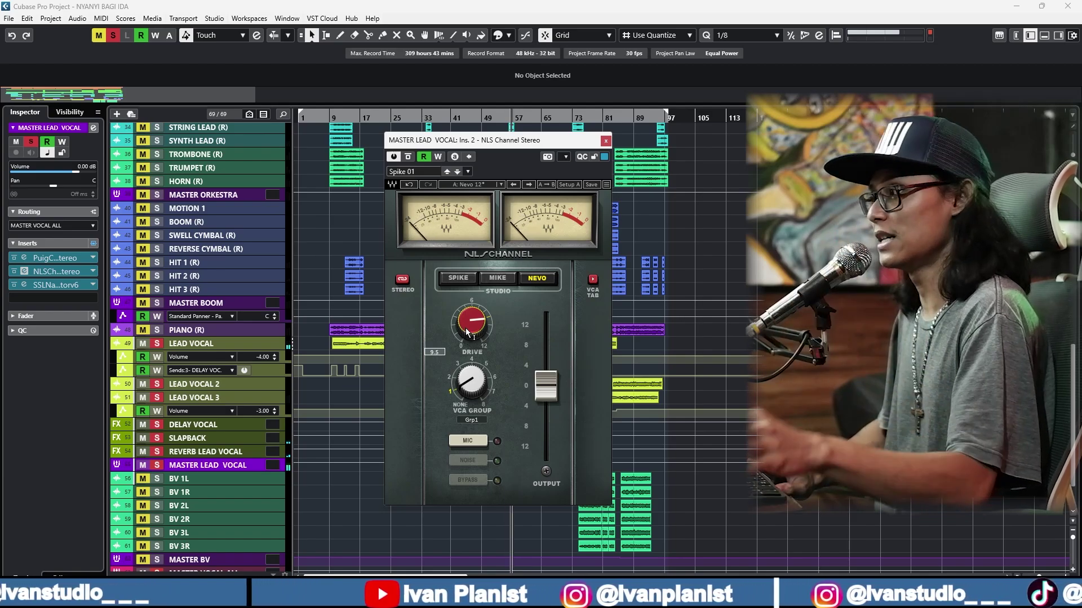
left_click_drag(465, 328, 470, 320)
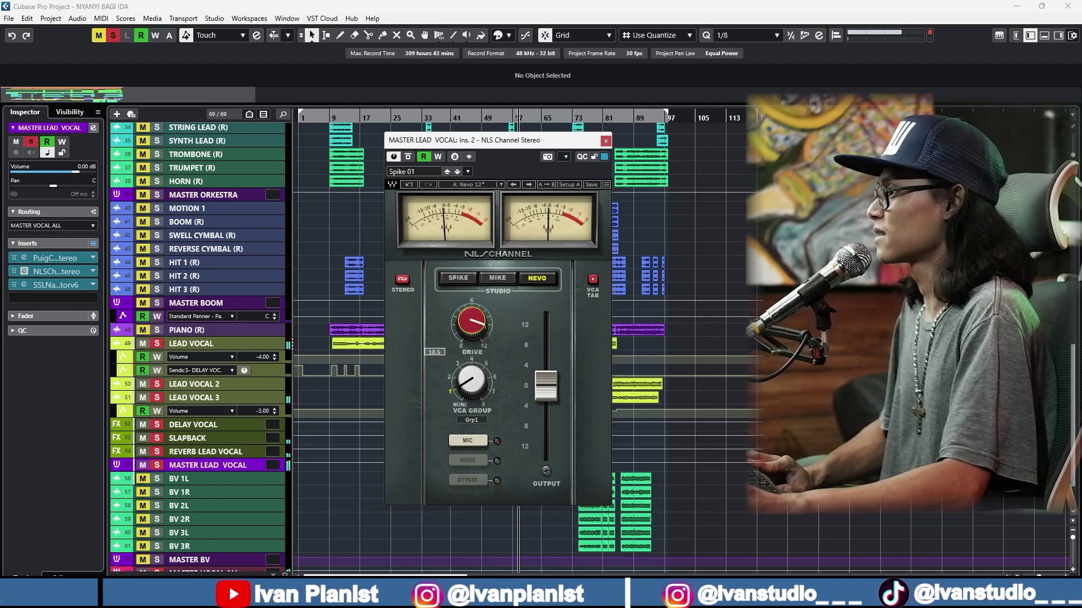
- Switch NLS Channel to the SPIKE console and audition its Drive at 12 and 10.9 during playback
left_click(457, 278)
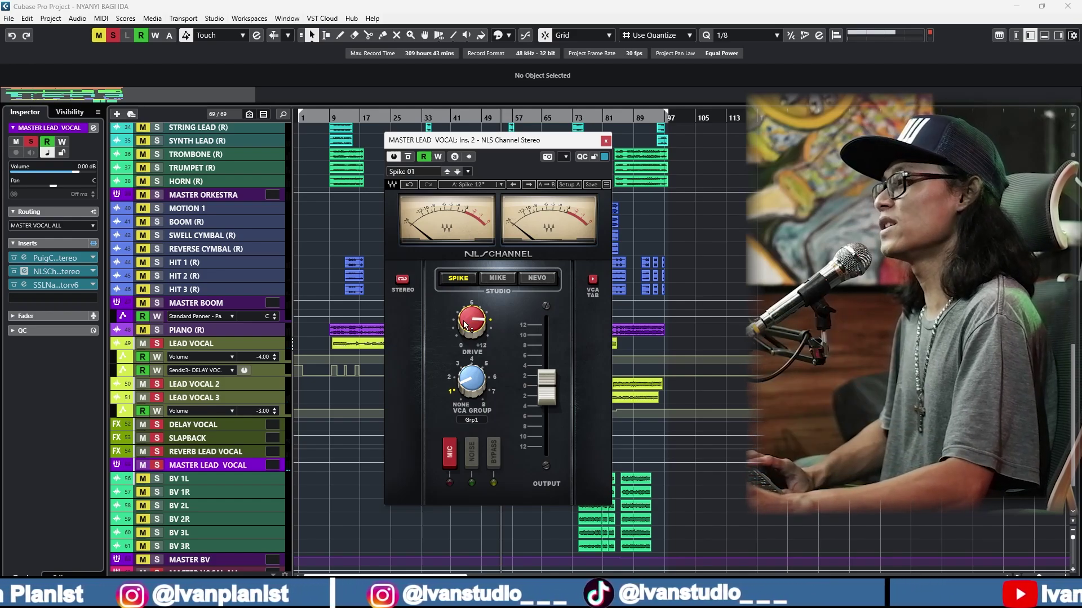
key("space")
left_click_drag(471, 324, 471, 309)
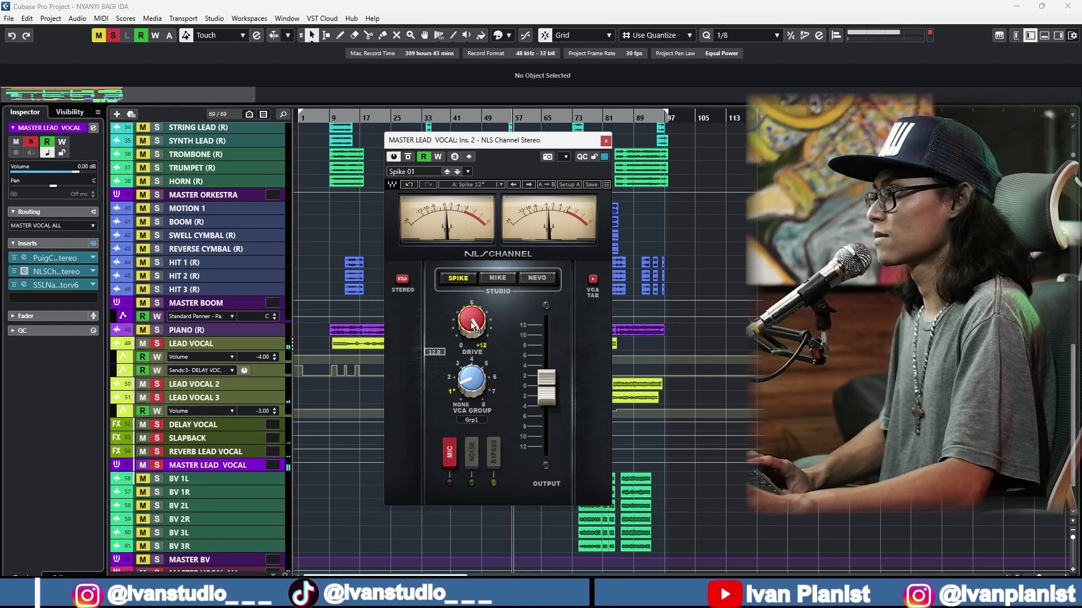
left_click_drag(472, 320, 472, 326)
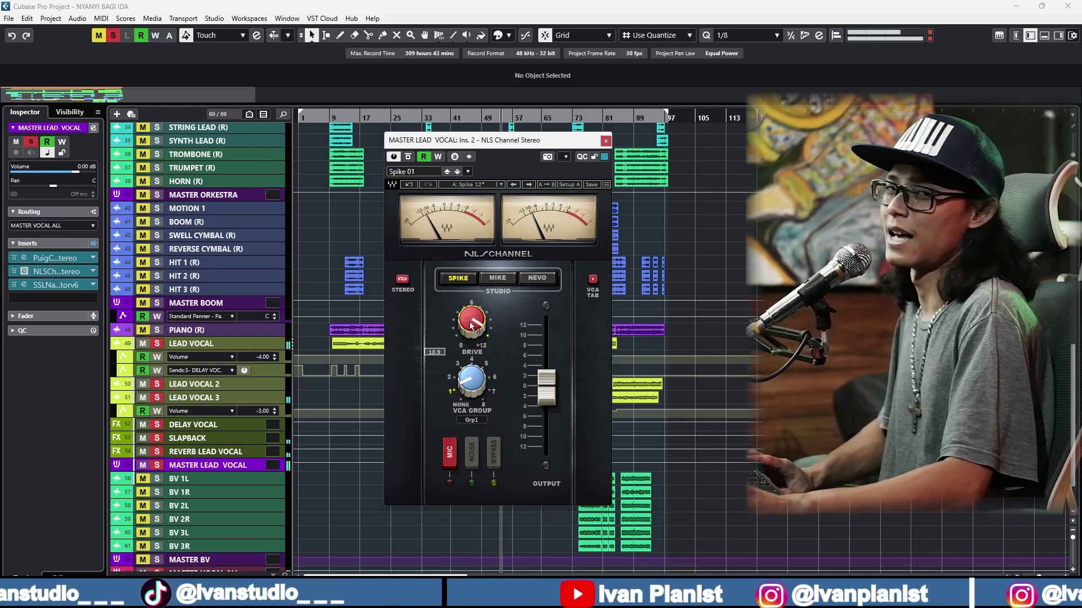
- Set the NLS Channel Drive to 2.5, select the NEVO console, and close the plug-in window
left_click_drag(478, 316, 479, 321)
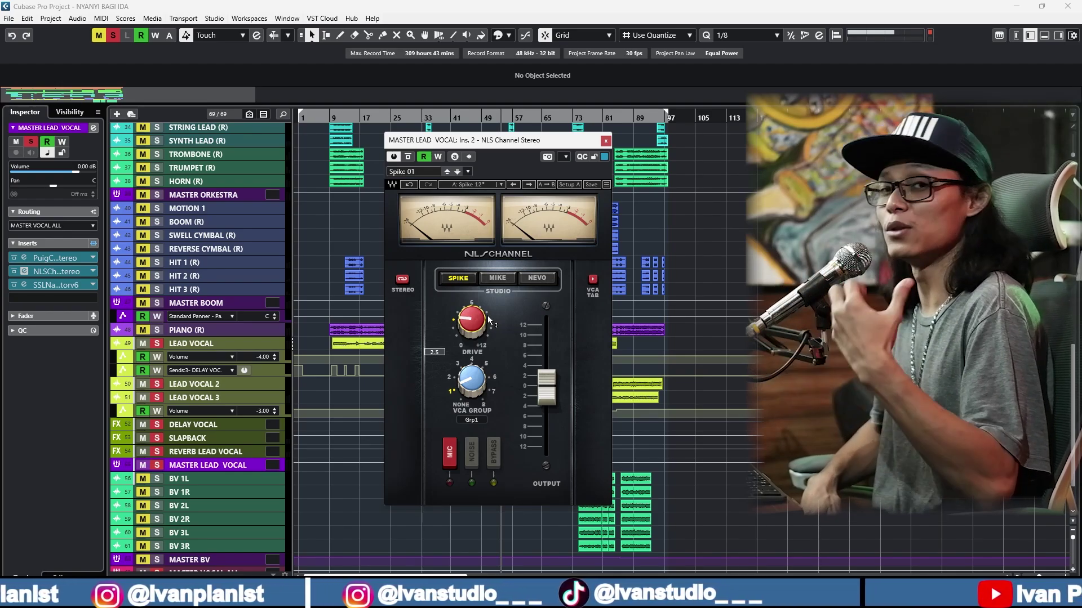
left_click(538, 279)
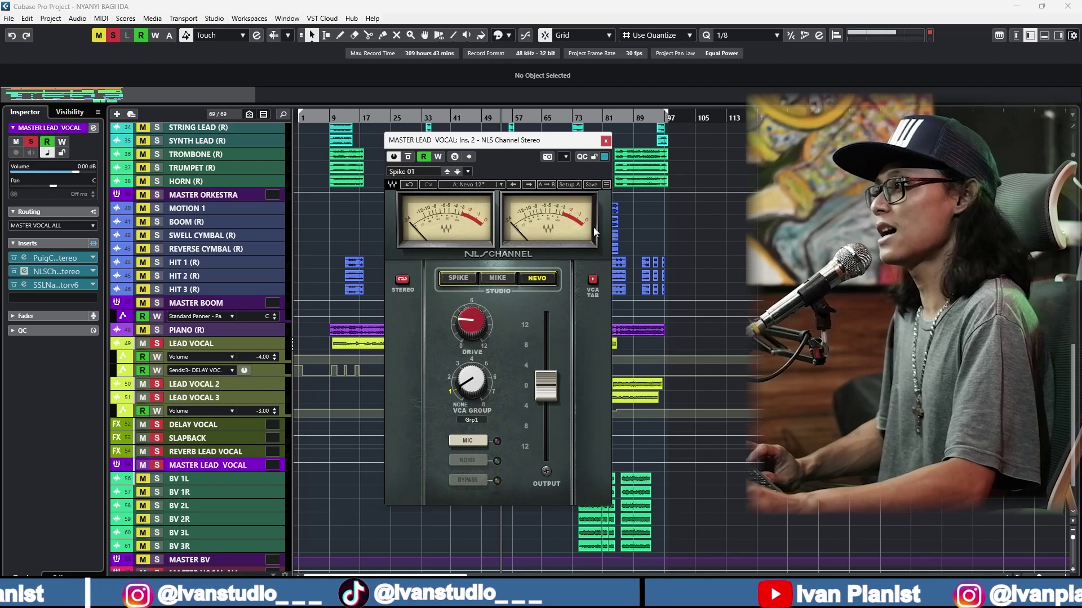
left_click(605, 141)
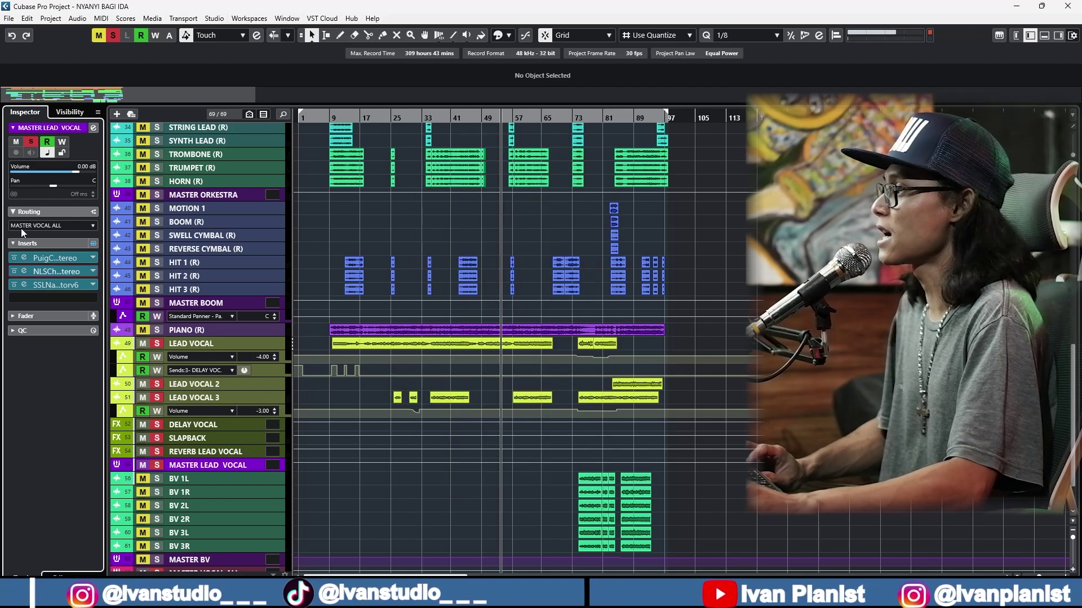
- Open the SSL Native X-Saturator v6 insert on MASTER LEAD VOCAL and set its Drive to 2.6 during playback
left_click(32, 285)
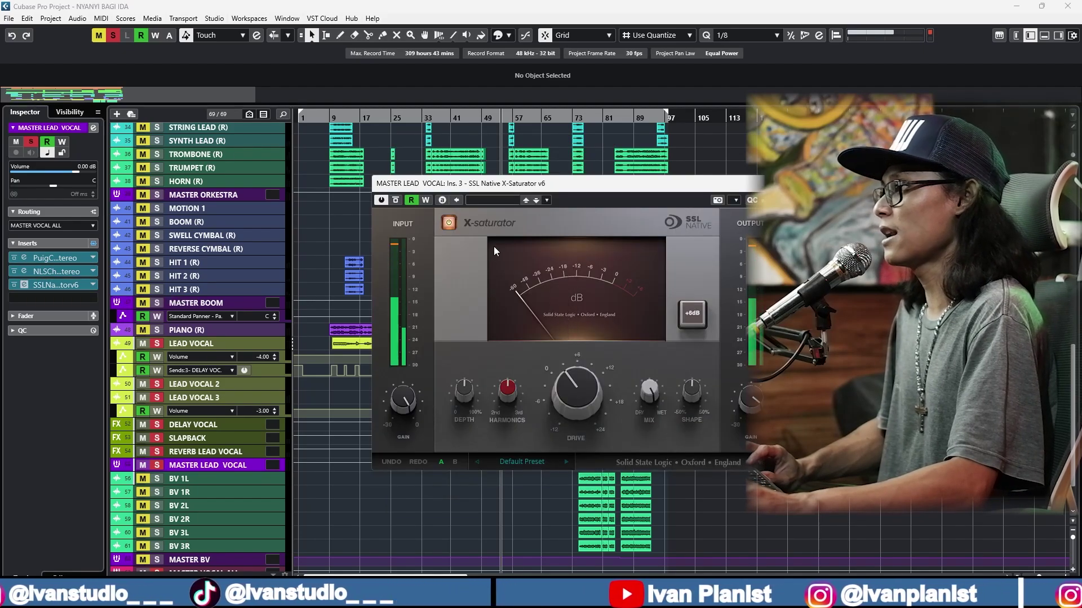
left_click_drag(522, 186, 448, 177)
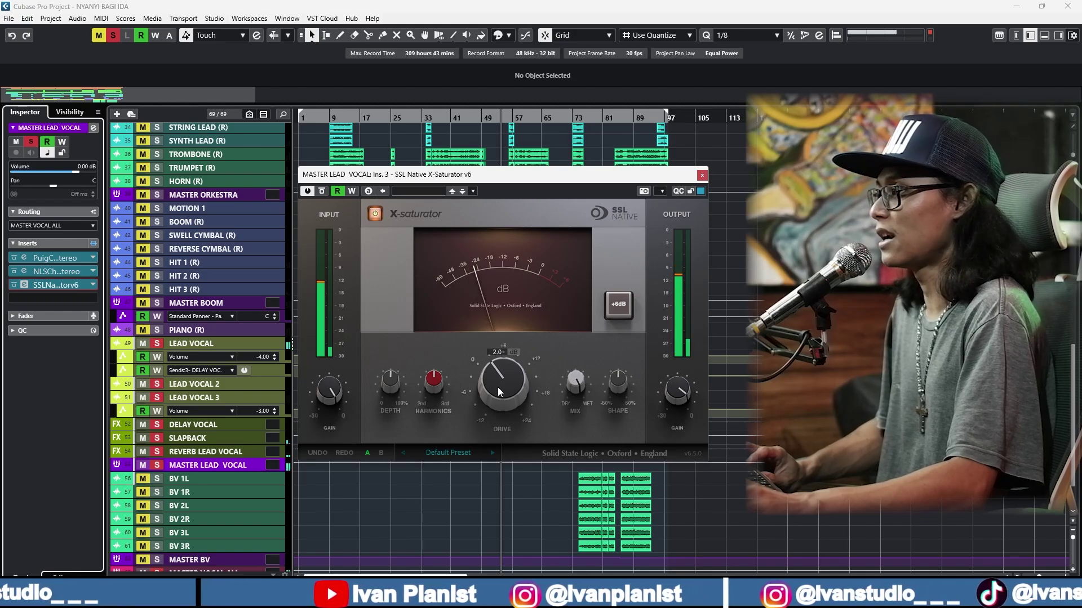
left_click_drag(498, 387, 496, 383)
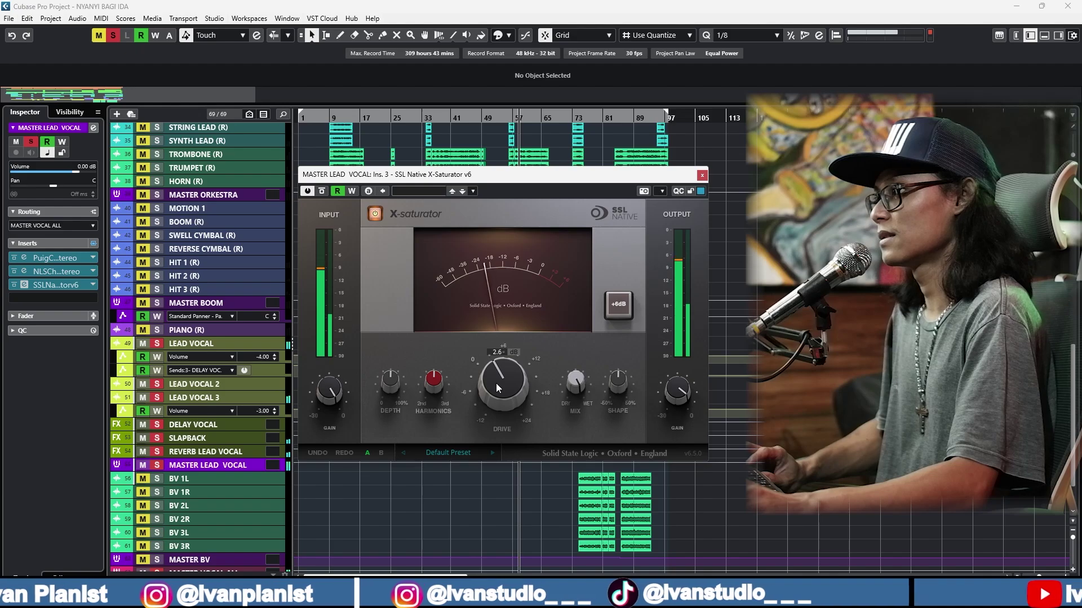
- Bypass the X-Saturator and NLS Channel inserts and arrange their two plug-in windows side by side
left_click(14, 285)
left_click(13, 271)
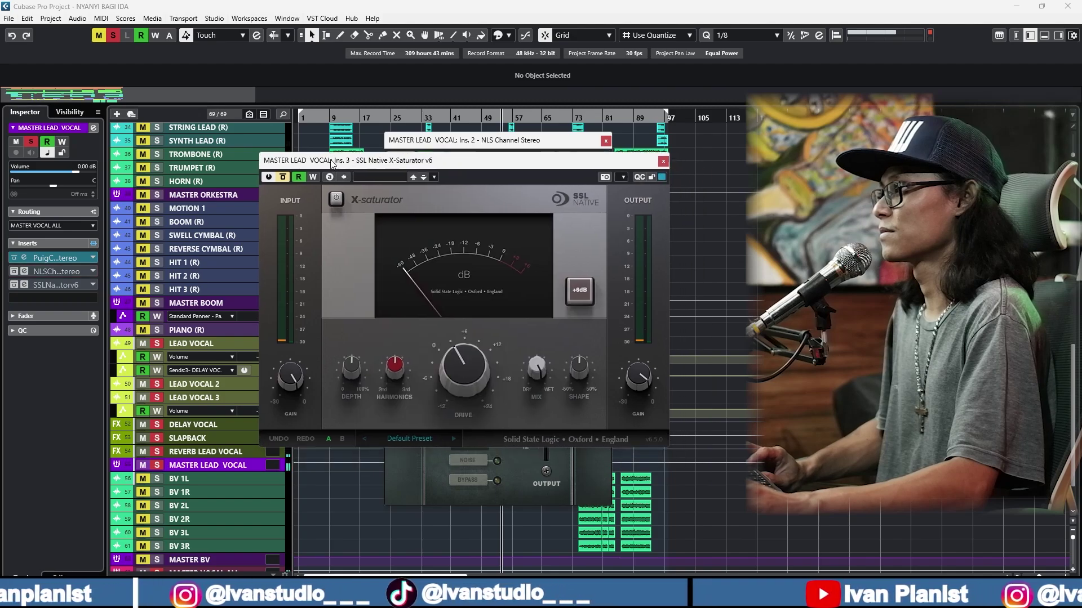
left_click_drag(503, 141, 720, 128)
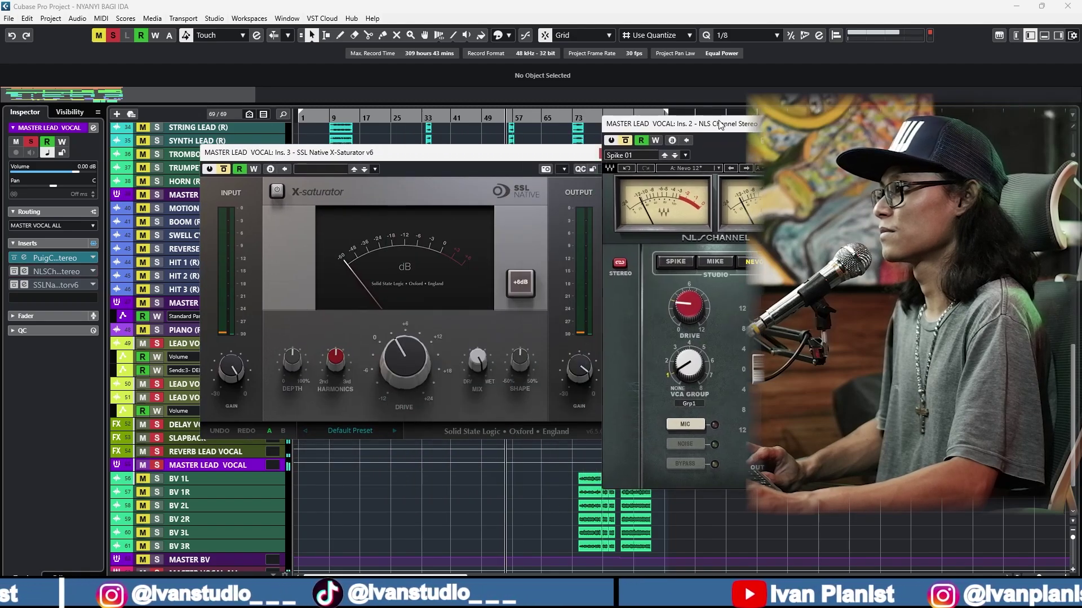
left_click_drag(558, 160, 521, 159)
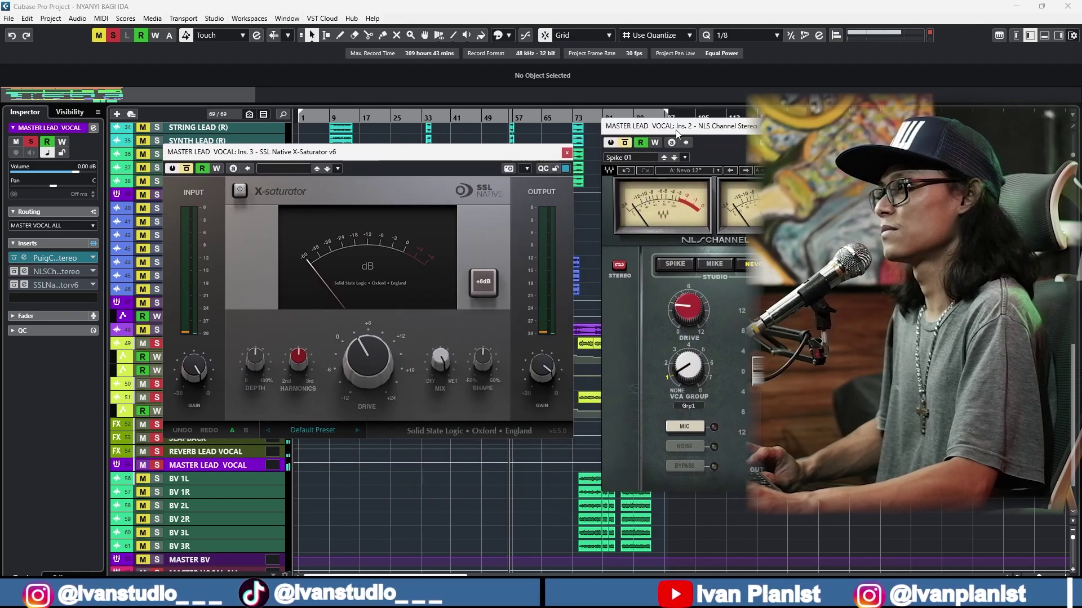
left_click_drag(620, 126, 602, 124)
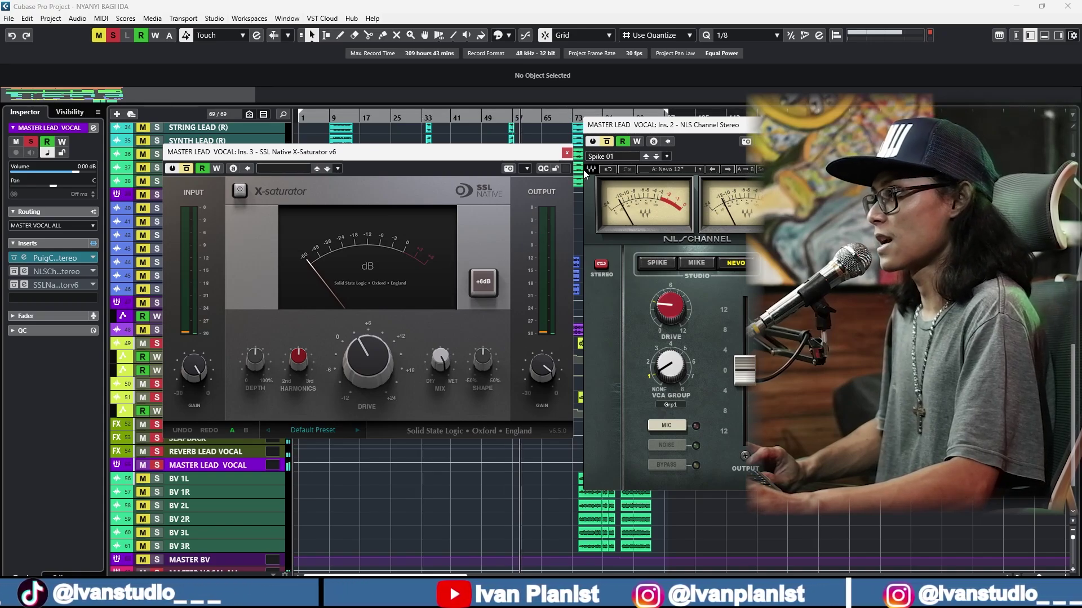
- Compare the soloed lead vocal with NLS Channel and X-Saturator bypassed and engaged, ending with both inserts engaged
left_click(607, 142)
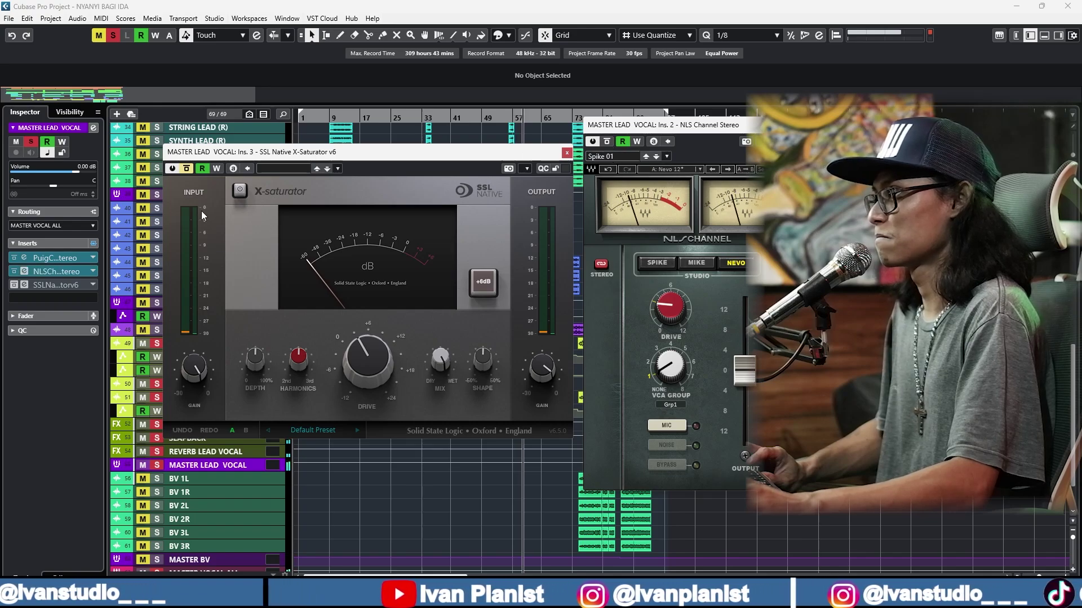
left_click(187, 169)
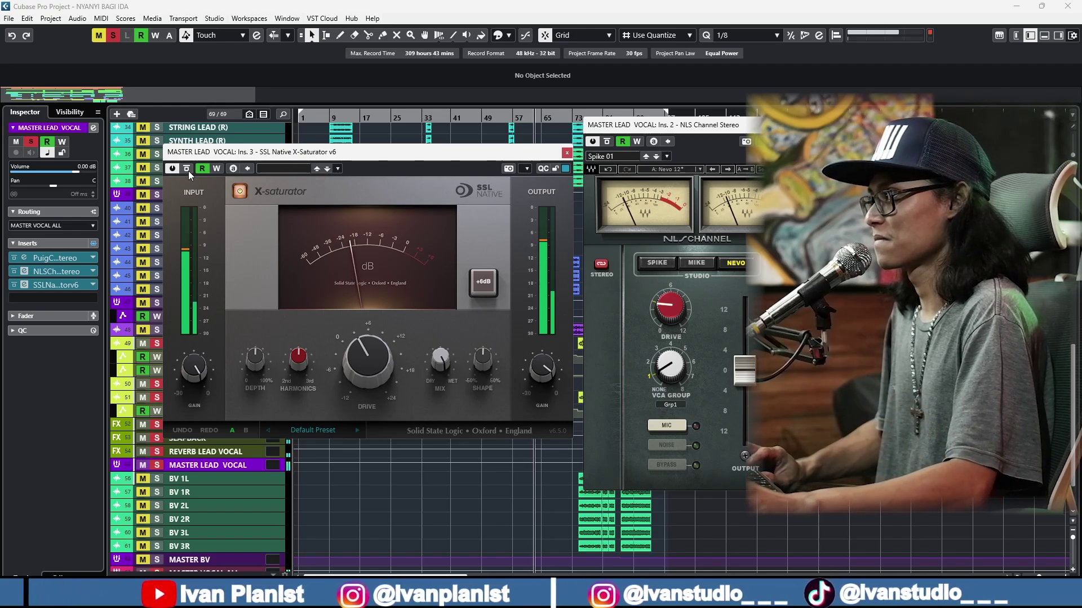
left_click(186, 169)
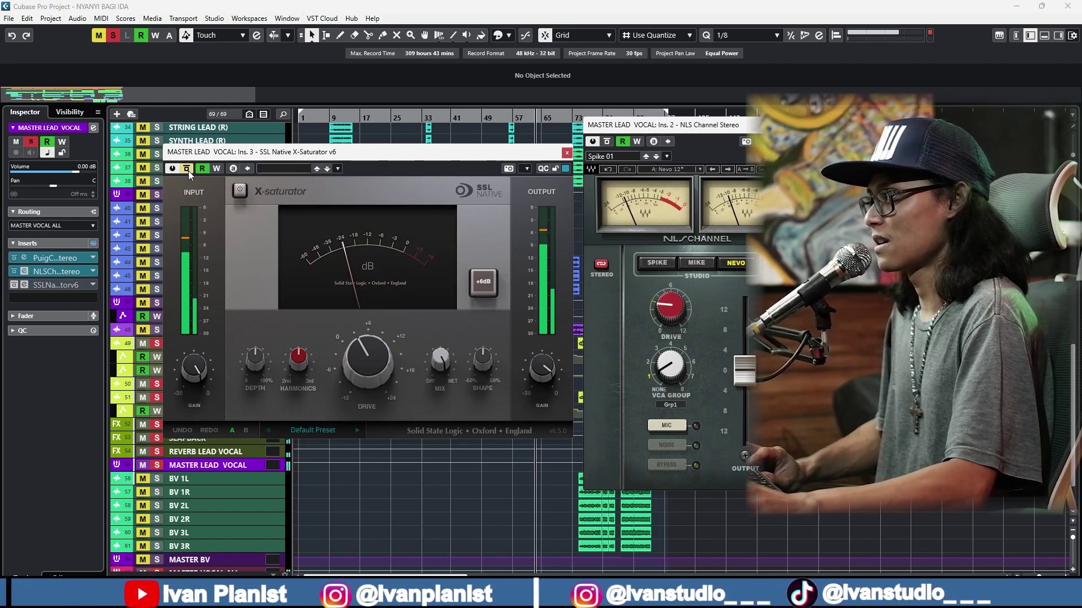
left_click(607, 142)
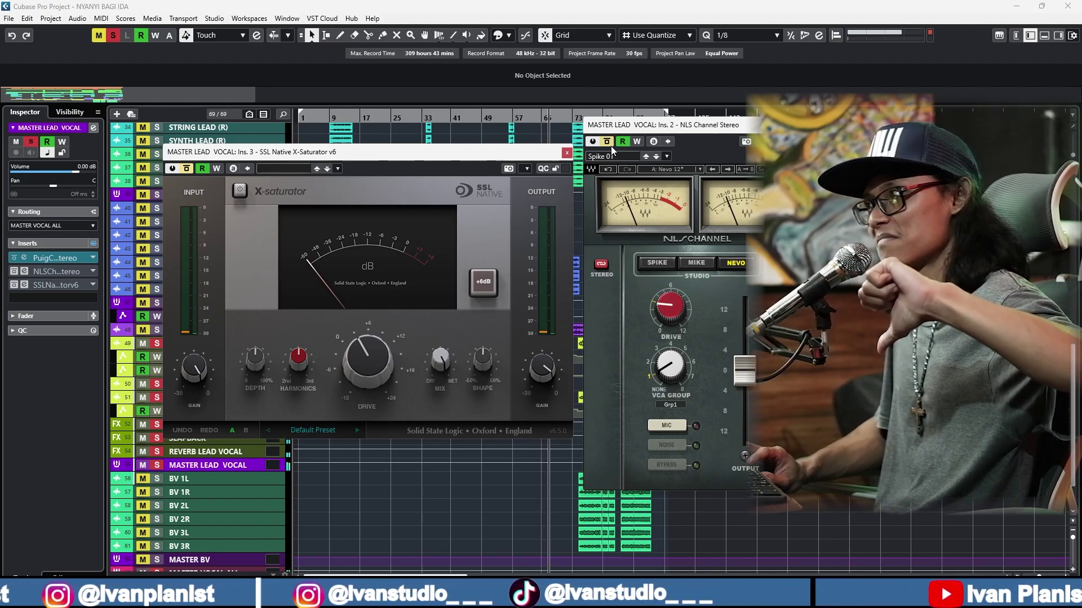
left_click(608, 144)
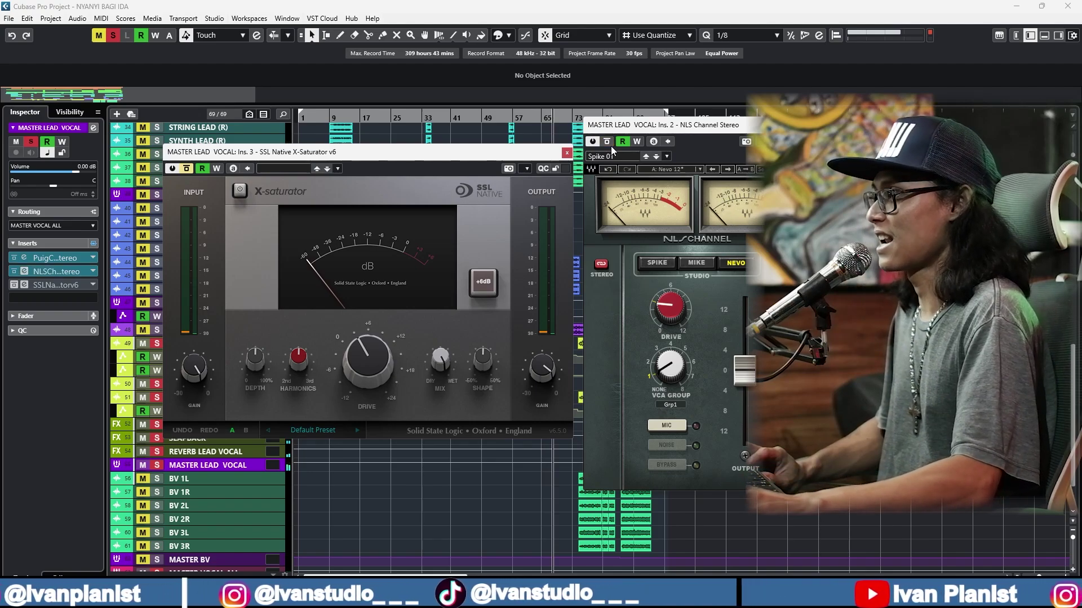
left_click(186, 170)
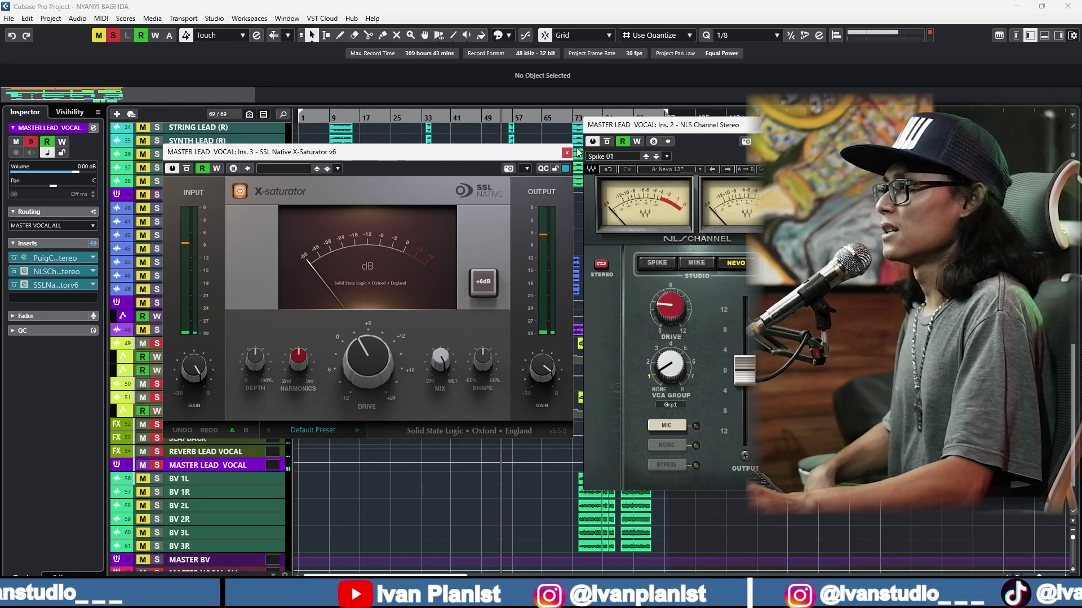
left_click_drag(552, 156, 536, 152)
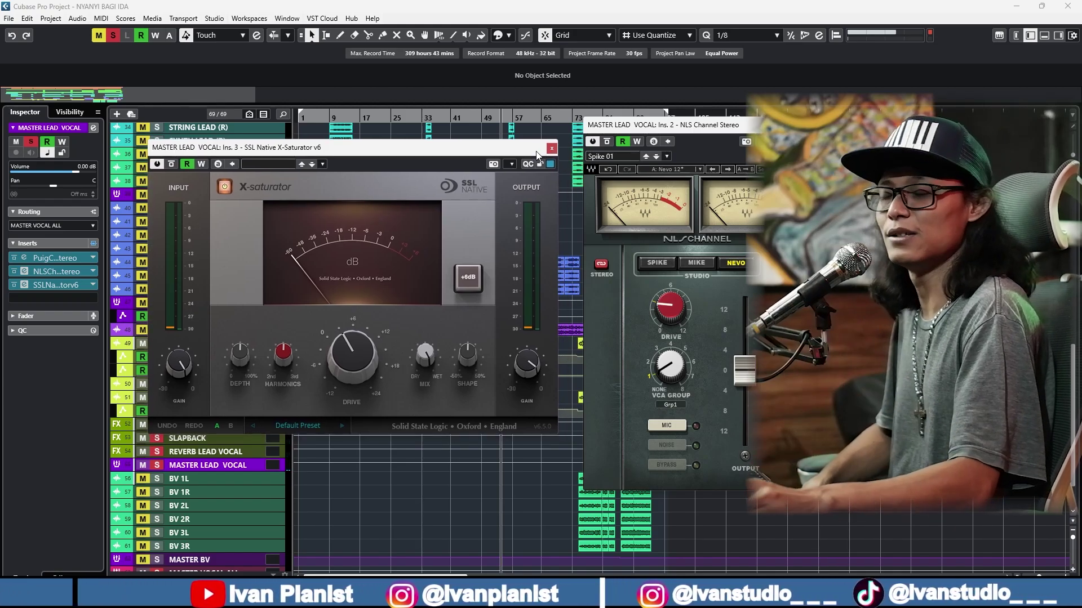
- Close the X-Saturator and NLS Channel plug-in windows and clear the solo on the lead vocal group
left_click(551, 150)
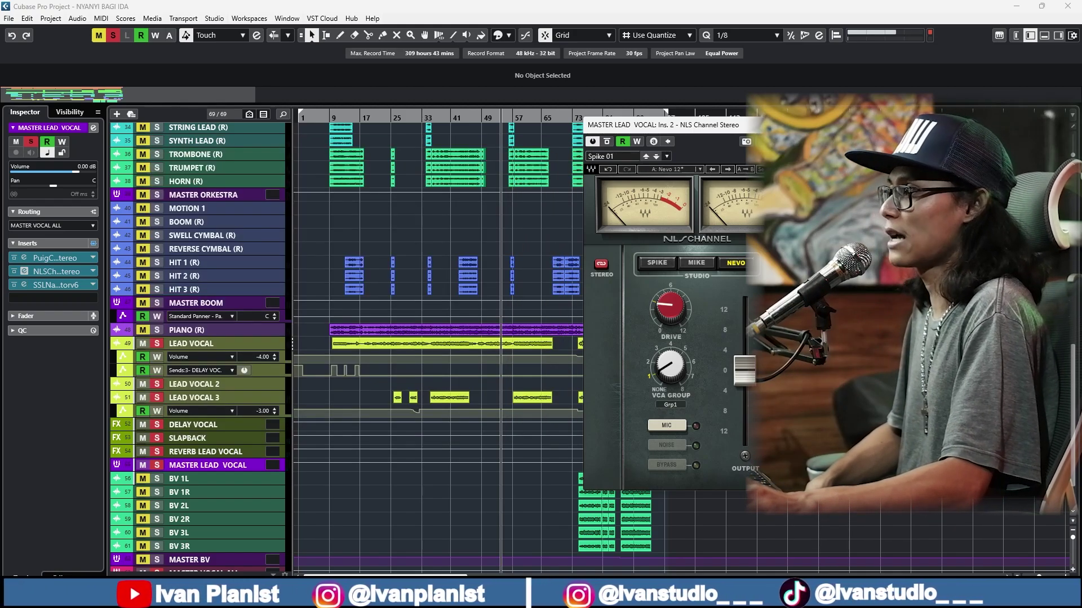
key("Escape")
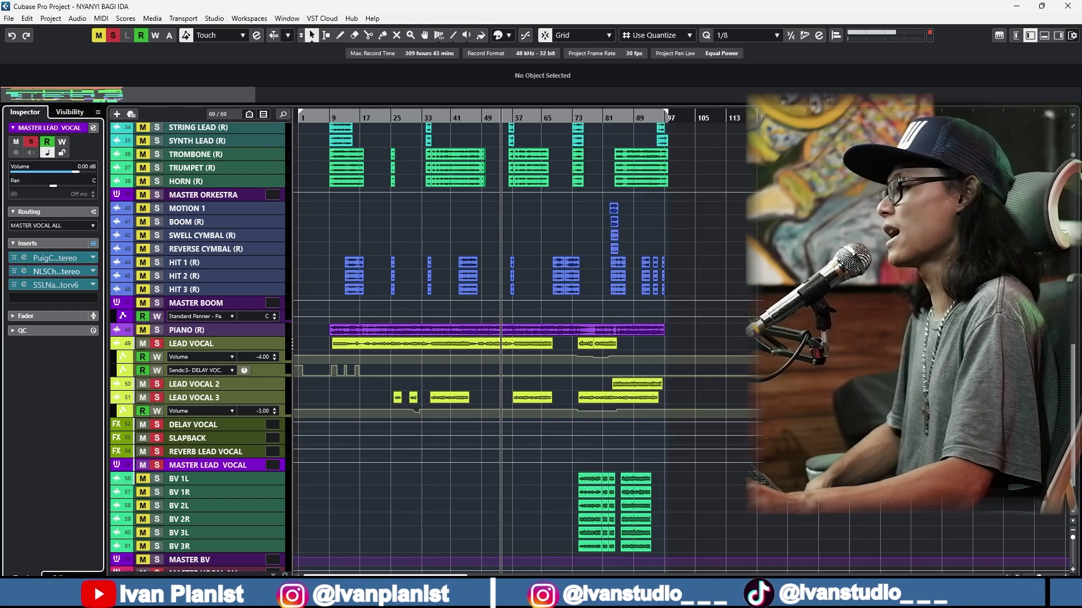
left_click(111, 33)
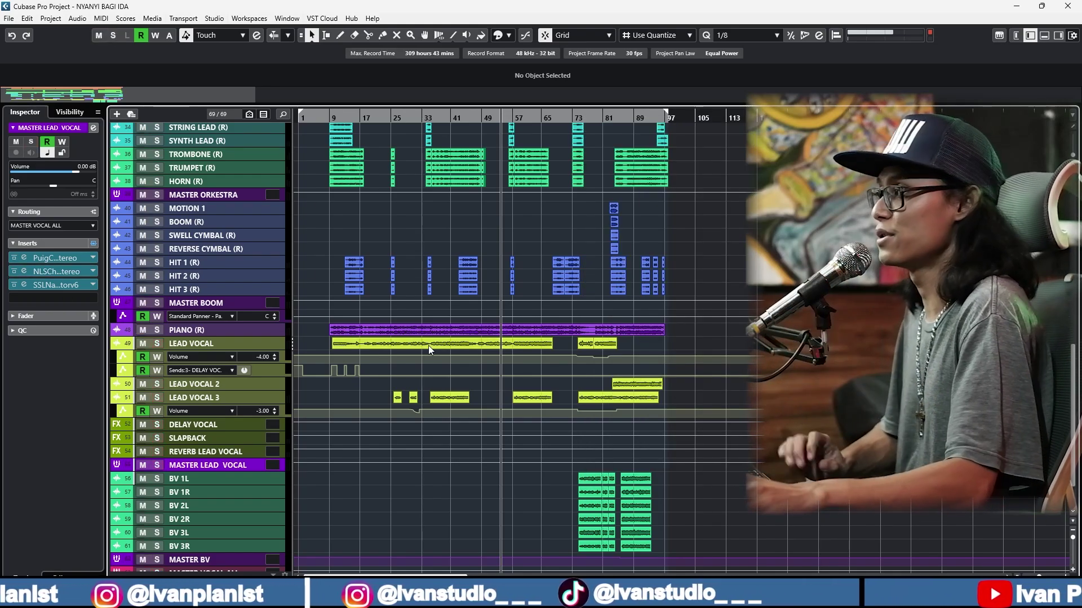
- Solo the MASTER DRUM & BASS group and open its NLS Channel insert
scroll(430, 338, "up", 10)
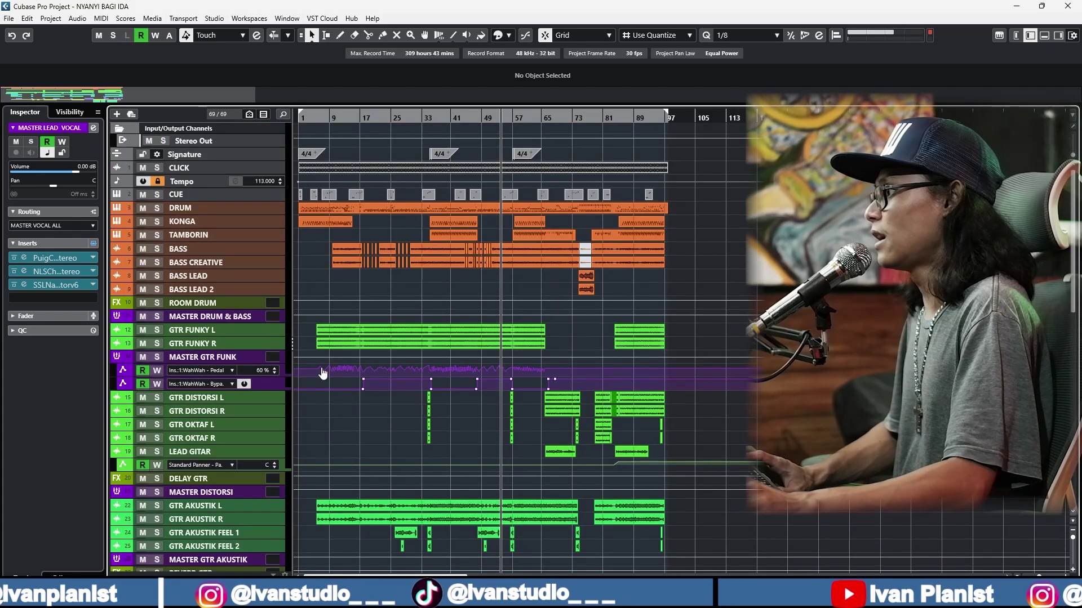
left_click(257, 316)
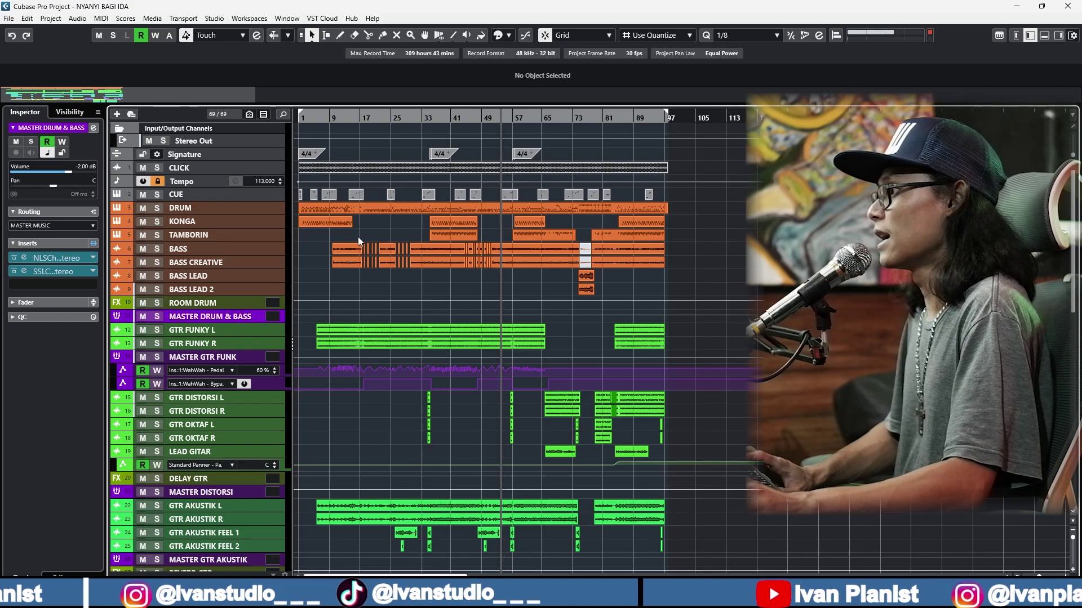
left_click(158, 317)
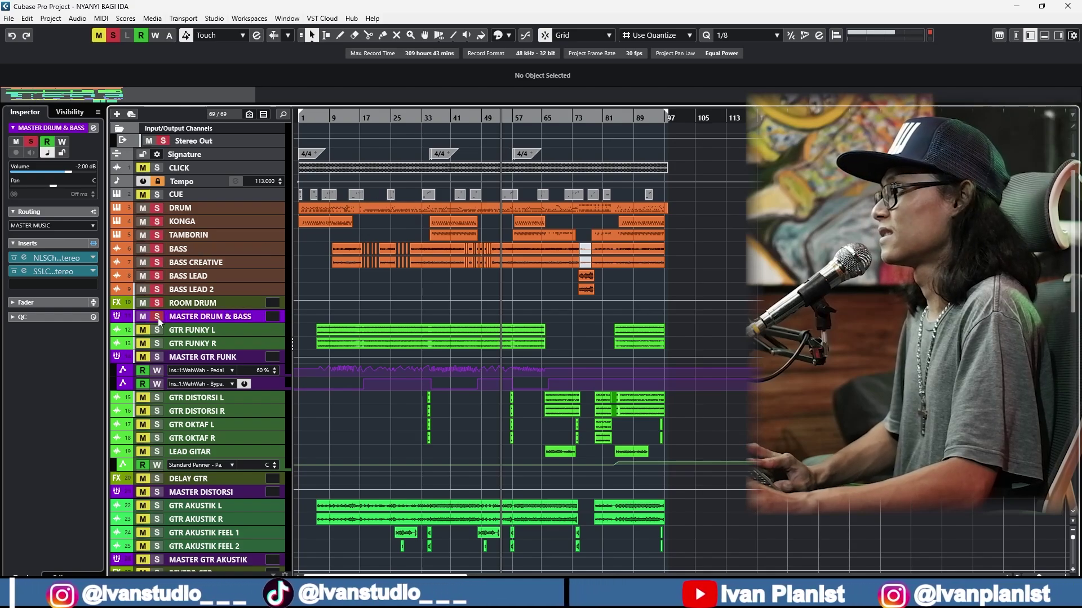
left_click(26, 257)
left_click_drag(553, 130, 475, 125)
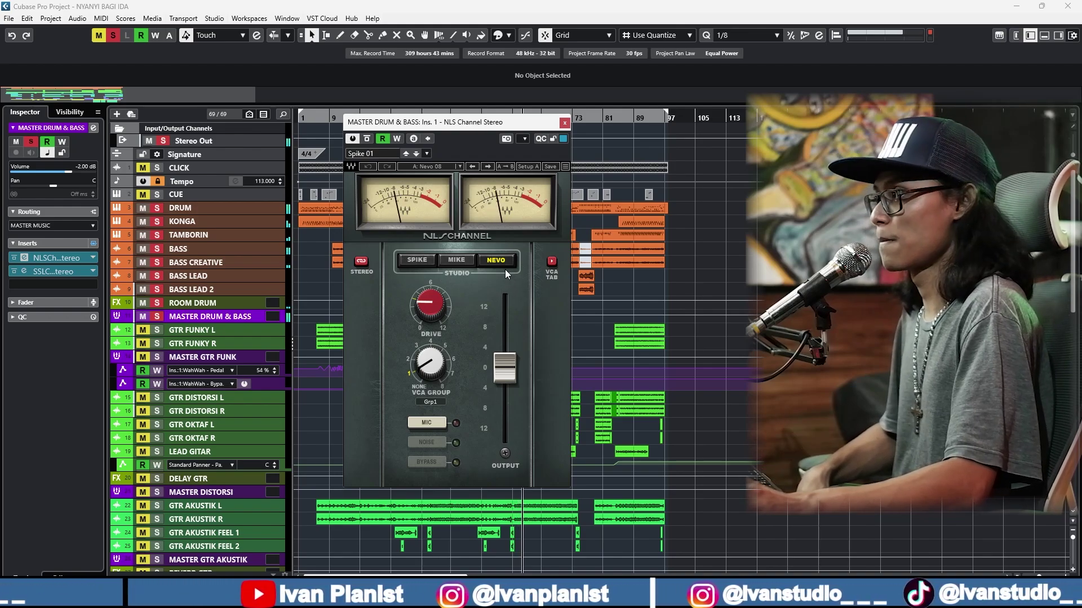
- Compare the drum and bass group with NLS Channel bypassed and engaged, then close the plug-in window and unsolo the group
left_click(367, 139)
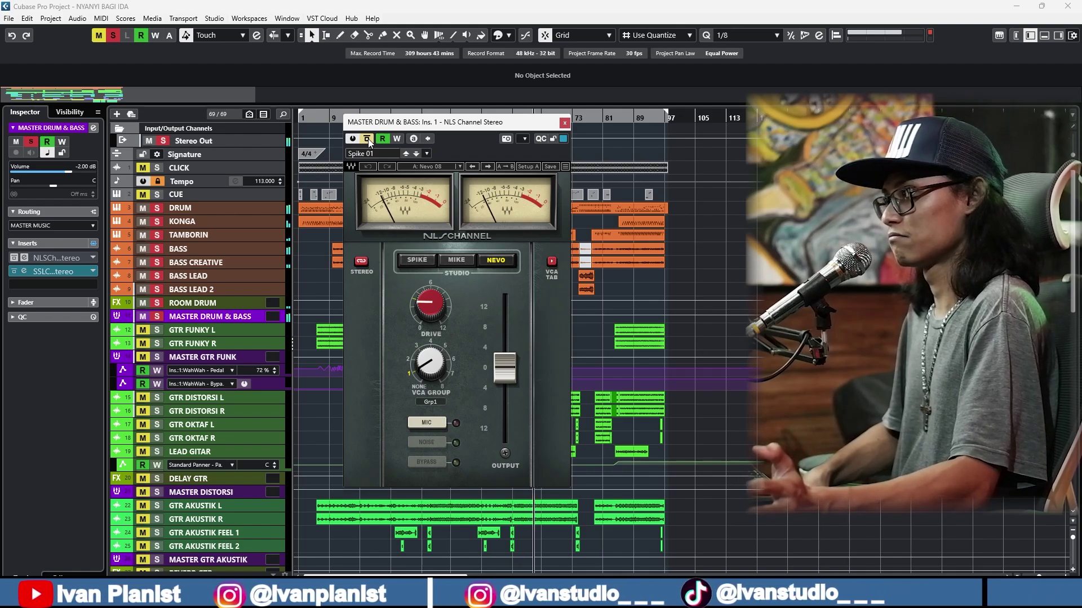
left_click(367, 138)
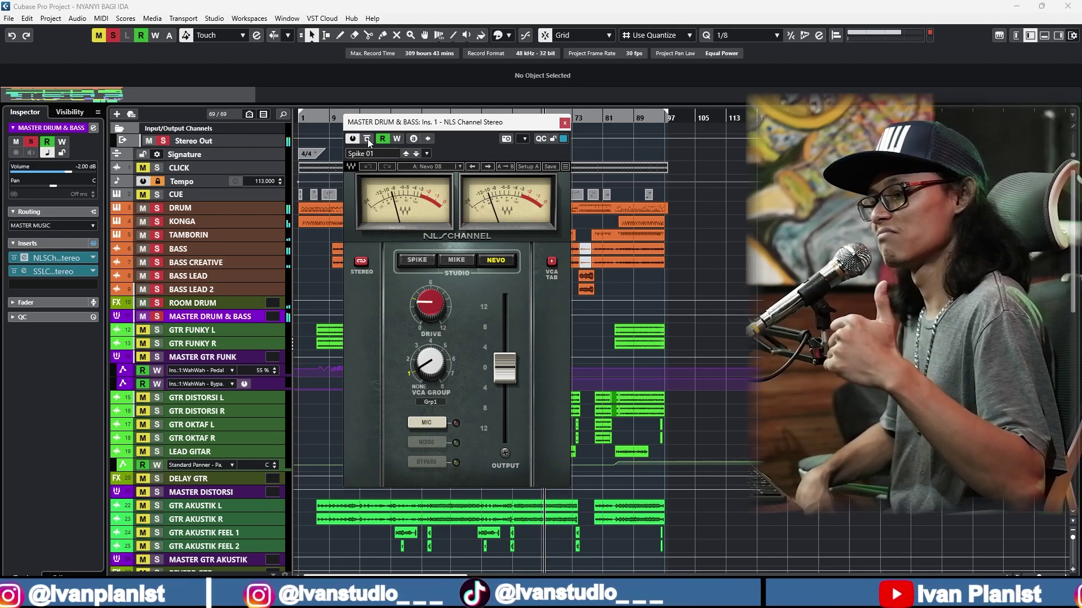
left_click(367, 139)
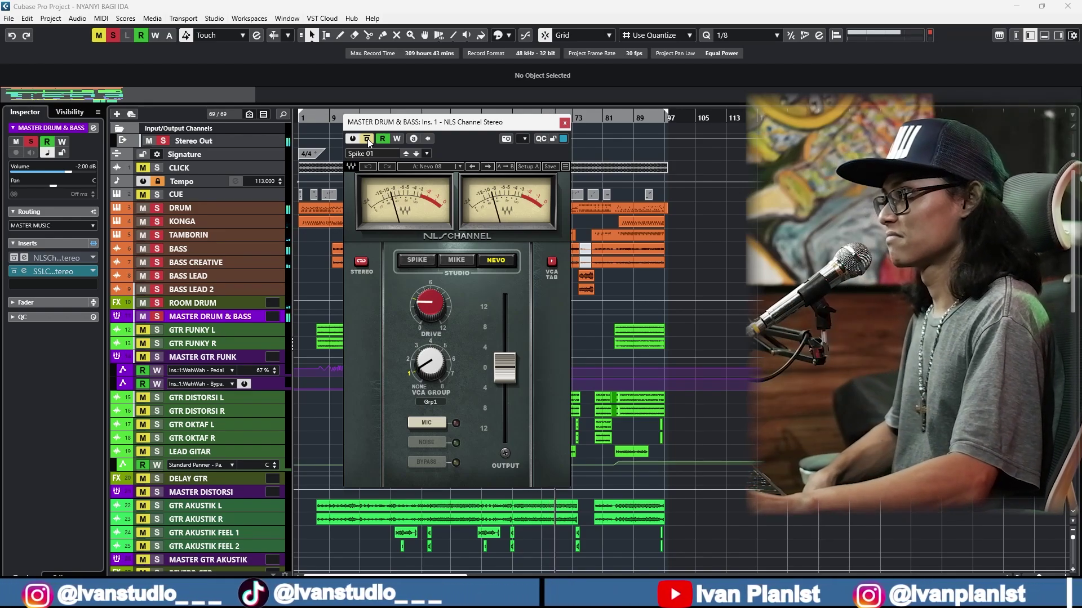
left_click(367, 139)
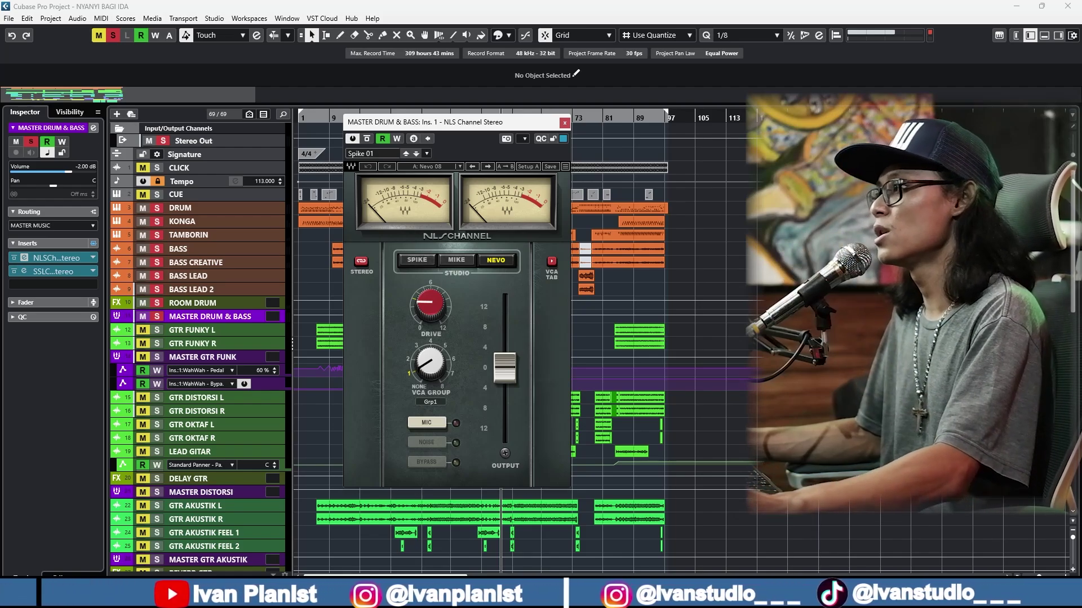
left_click(564, 123)
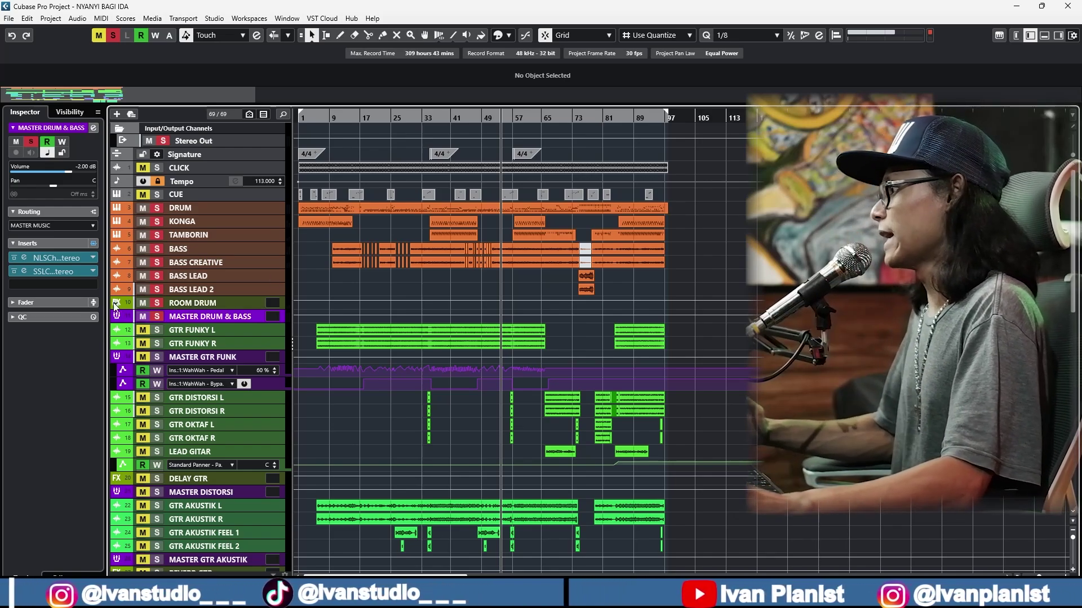
left_click(157, 316)
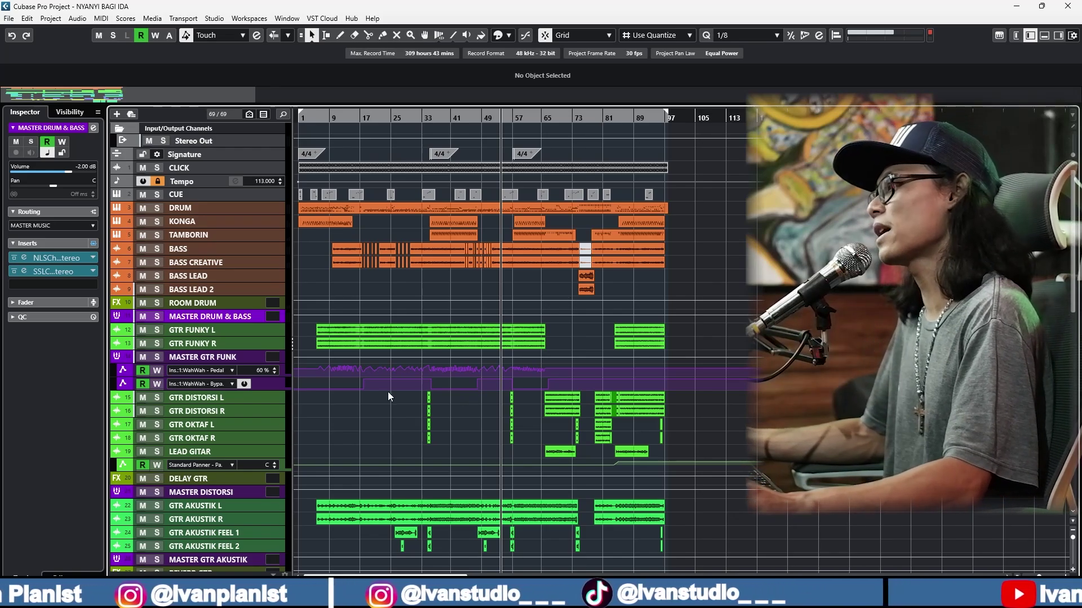
- Solo MASTER LEAD VOCAL, open its PuigChild 670 insert, and set the left Threshold to 2.6 during playback
scroll(544, 380, "down", 5)
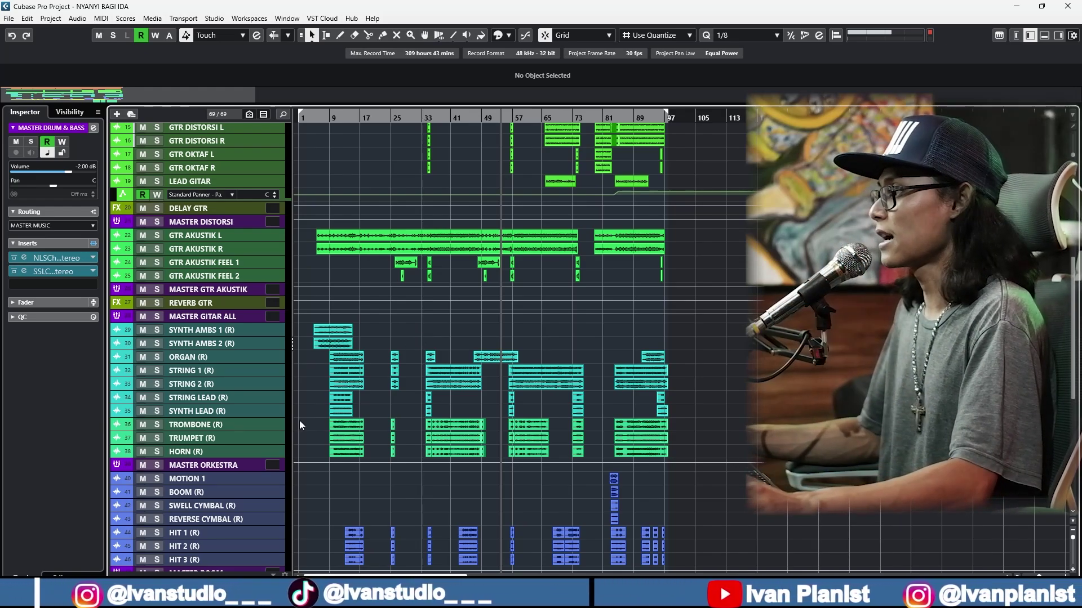
scroll(403, 430, "down", 6)
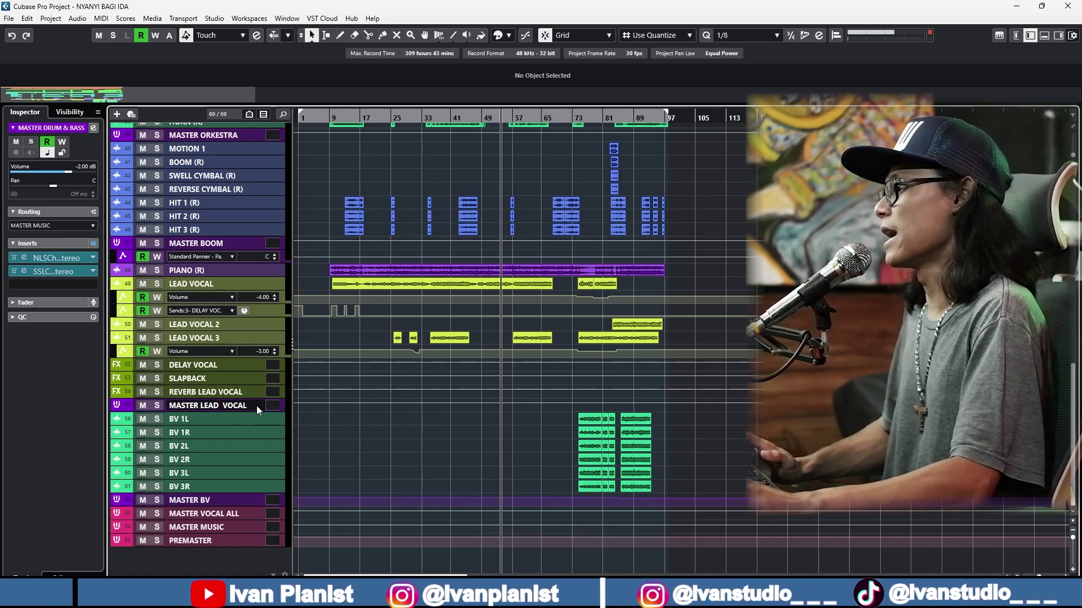
left_click(256, 406)
left_click(24, 258)
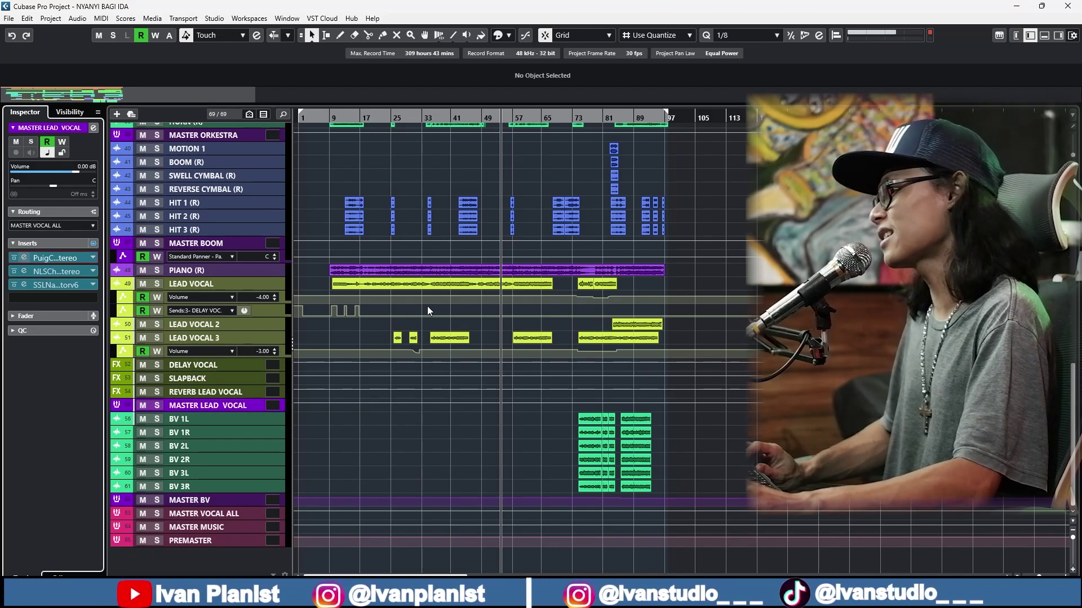
left_click_drag(462, 196, 512, 182)
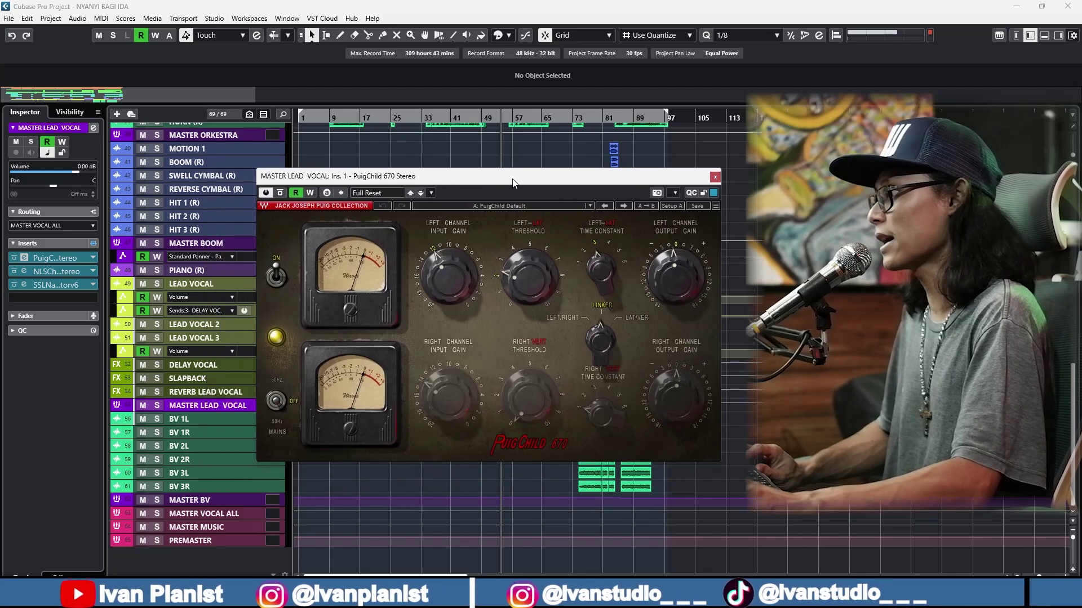
left_click(157, 405)
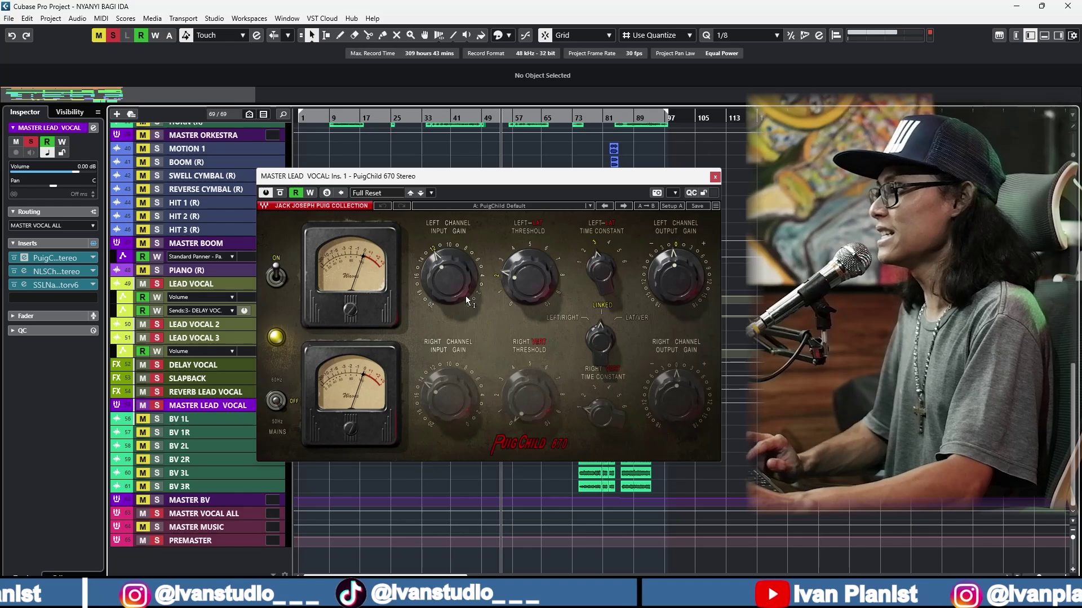
left_click_drag(505, 181, 490, 179)
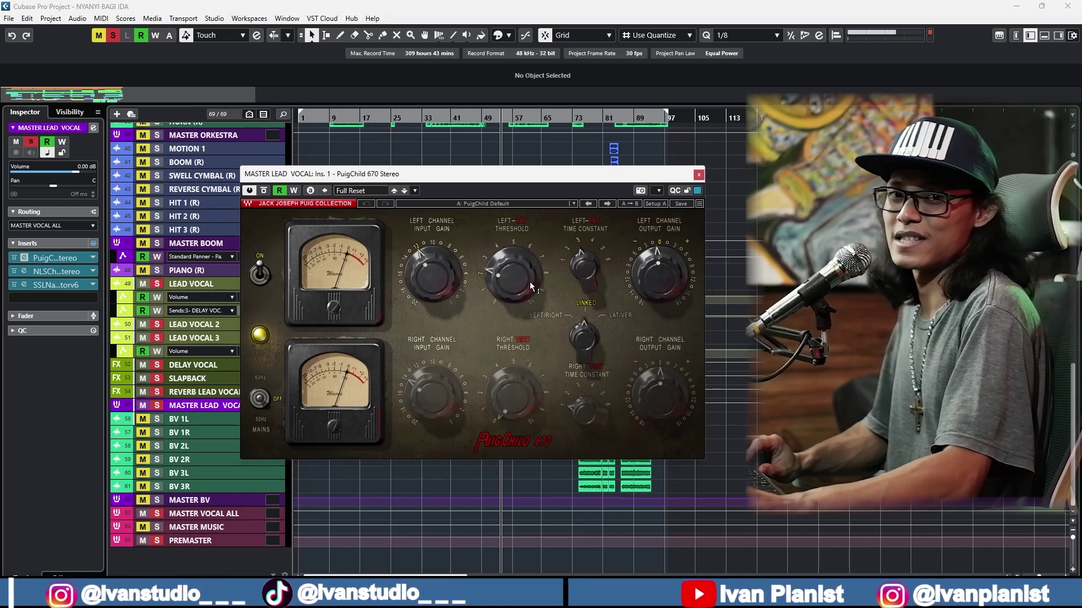
mouse_move(532, 287)
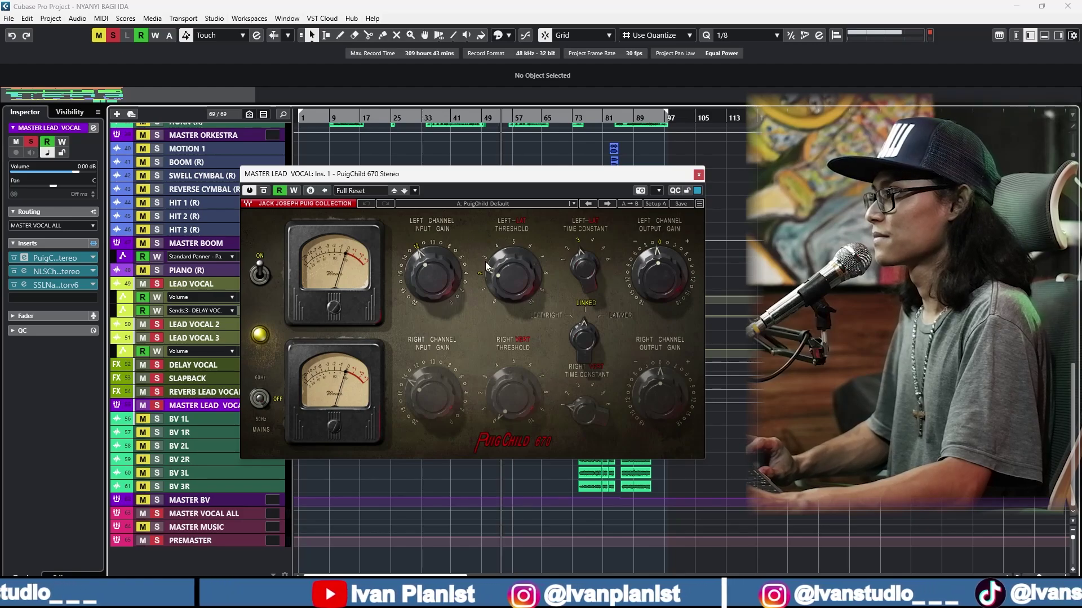
left_click_drag(502, 279, 503, 283)
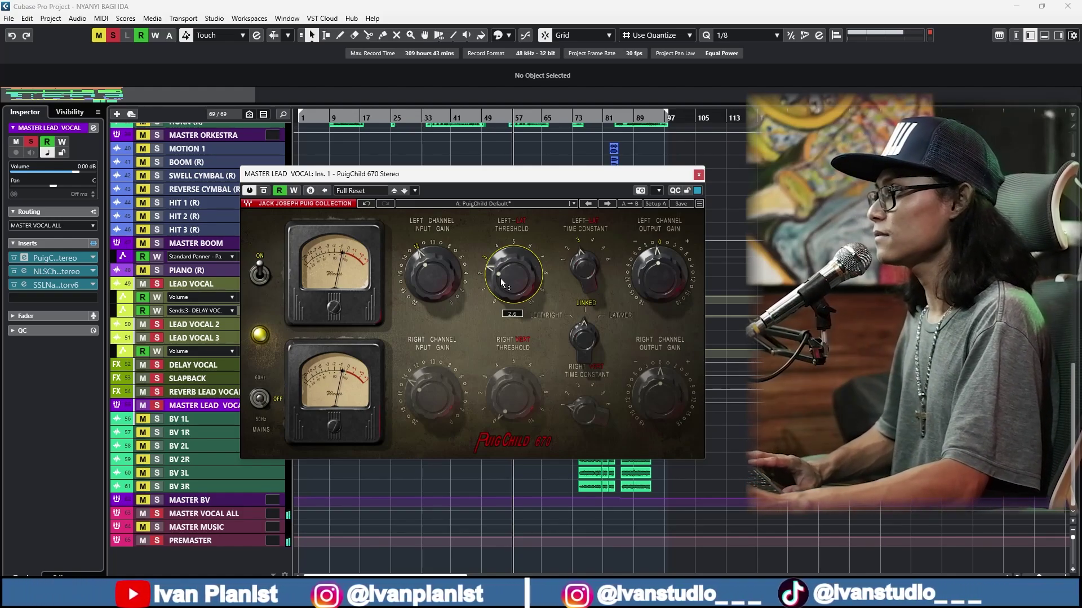
- Compare the soloed lead vocal with PuigChild 670 bypassed and engaged, and close the plug-in window
left_click(265, 192)
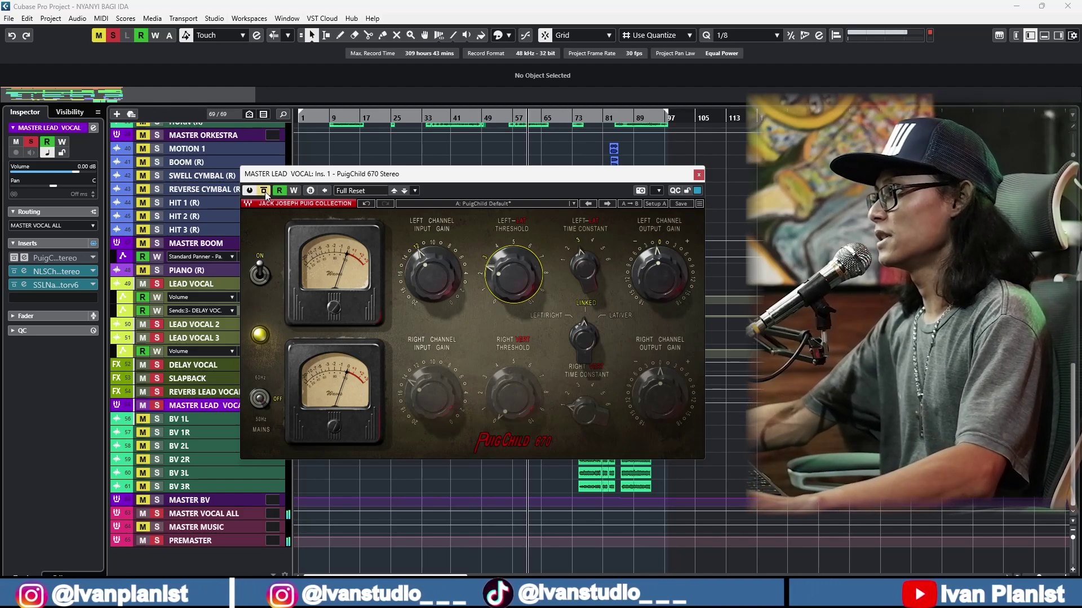
left_click(265, 193)
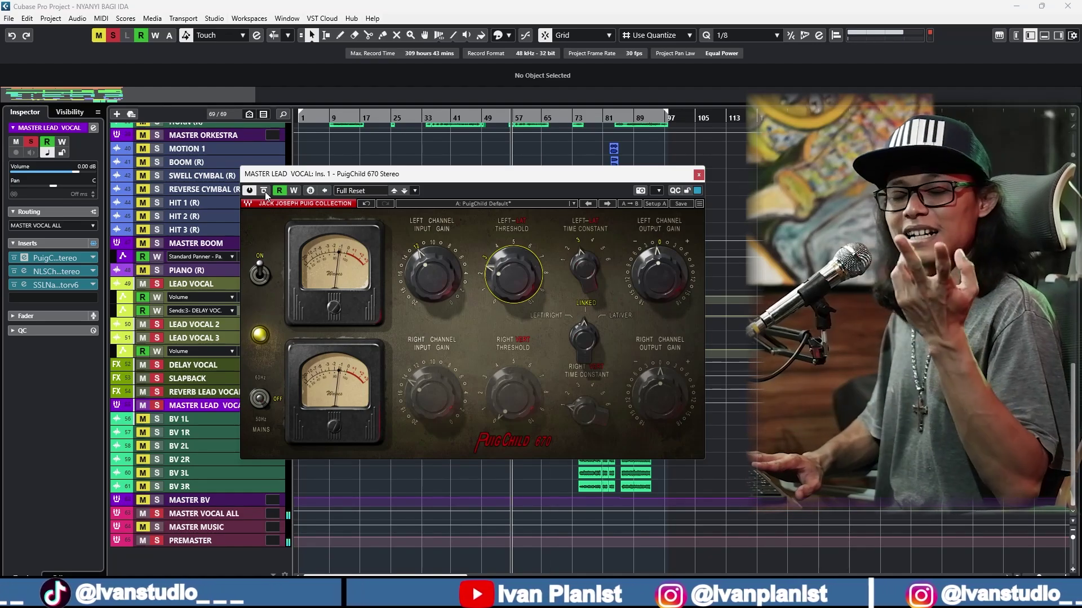
left_click(698, 175)
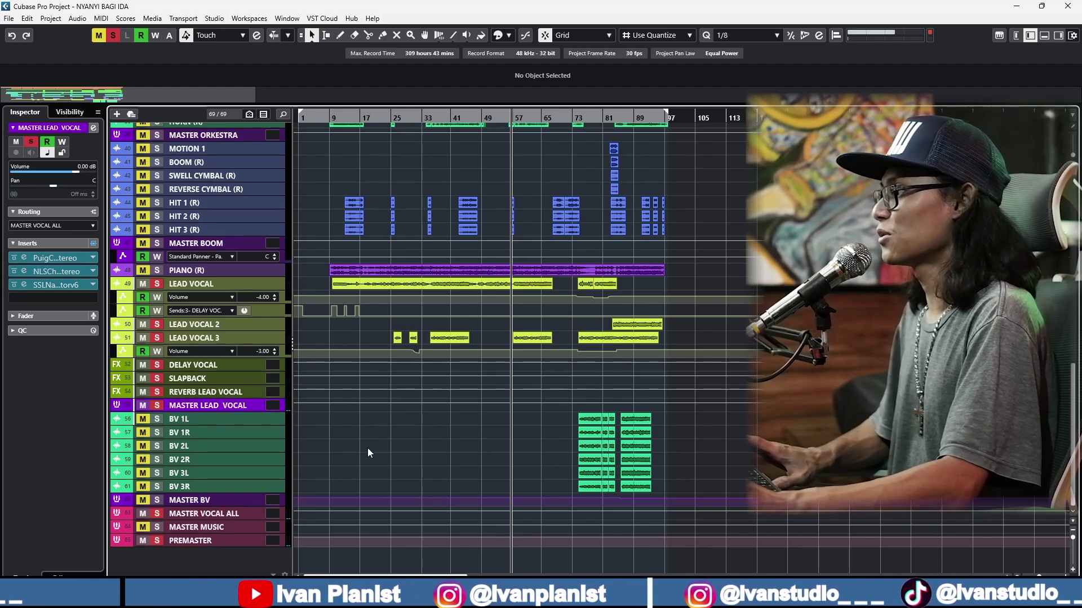
- Open the channel settings of MASTER LEAD VOCAL and bypass all of its inserts
scroll(369, 449, "up", 2)
left_click(201, 381)
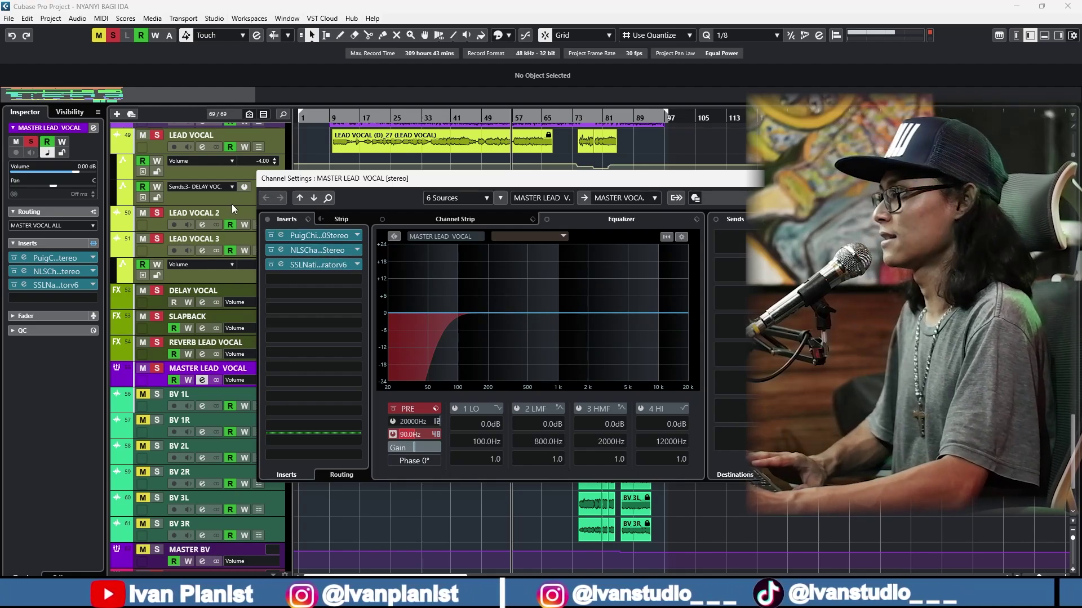
left_click(268, 218)
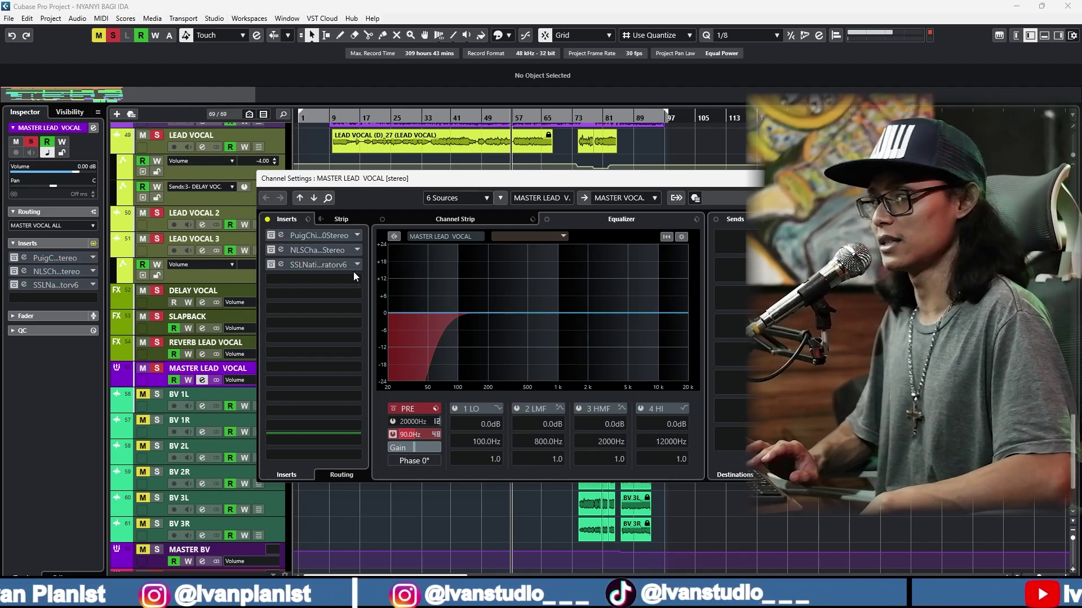
- Play the soloed lead vocal and compare it with the whole insert chain bypassed and engaged, ending with all inserts engaged
key("space")
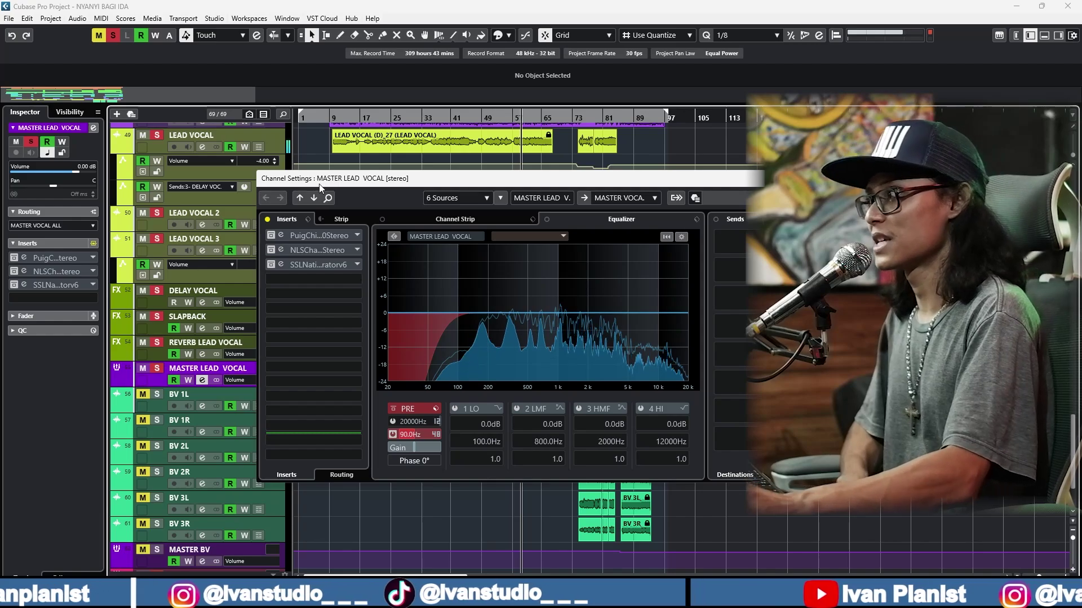
left_click(268, 220)
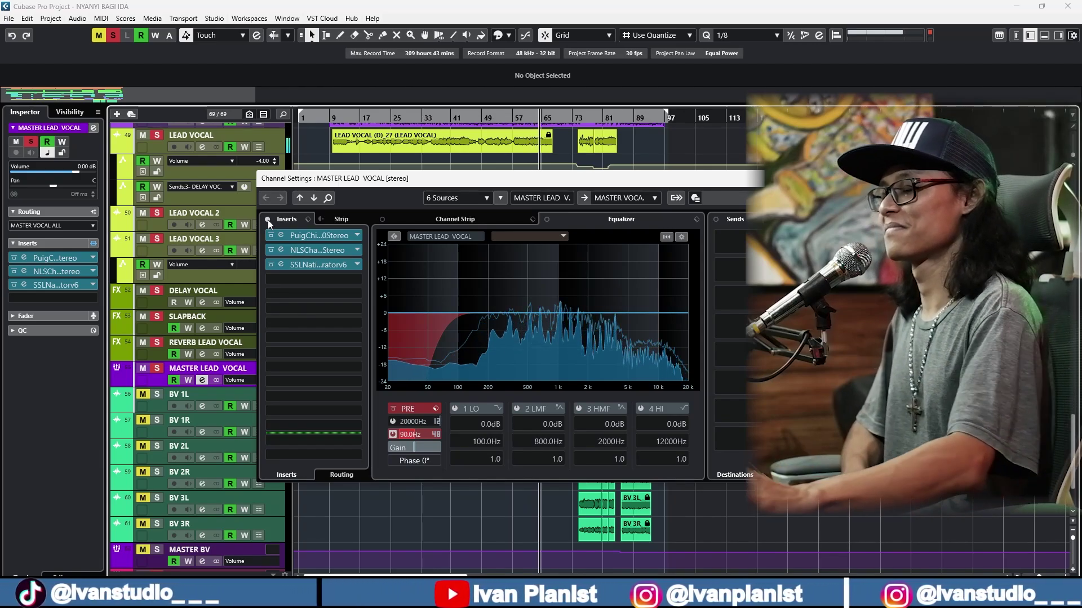
left_click(268, 220)
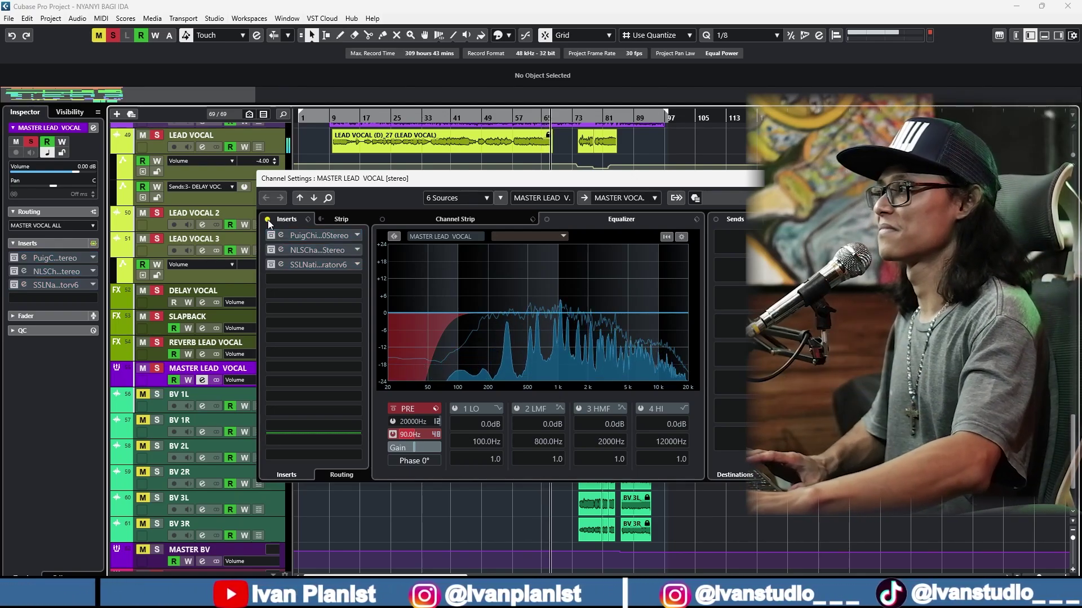
left_click(269, 219)
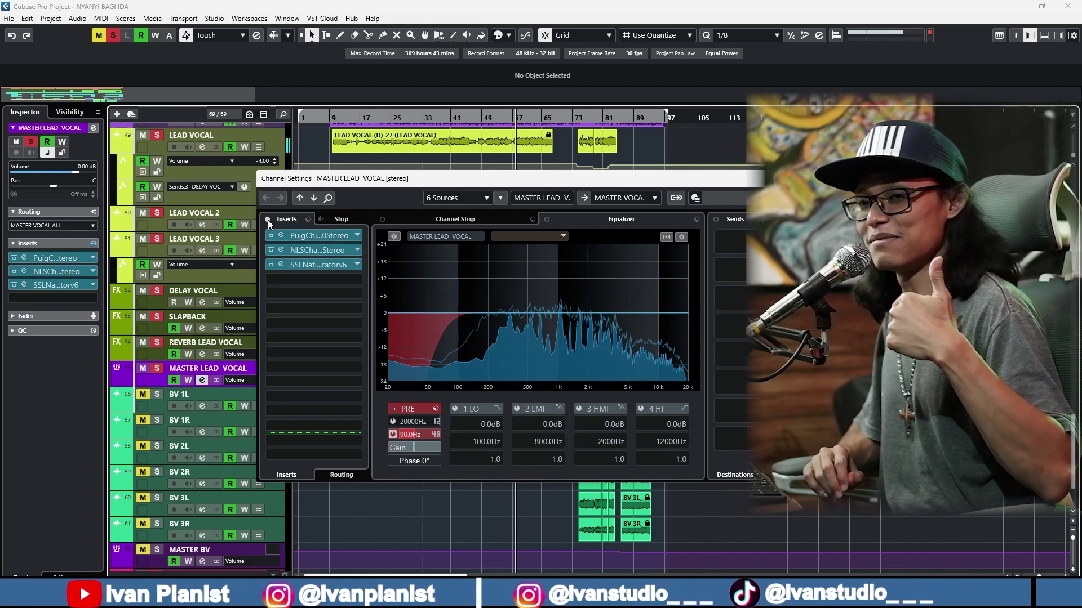
left_click(268, 219)
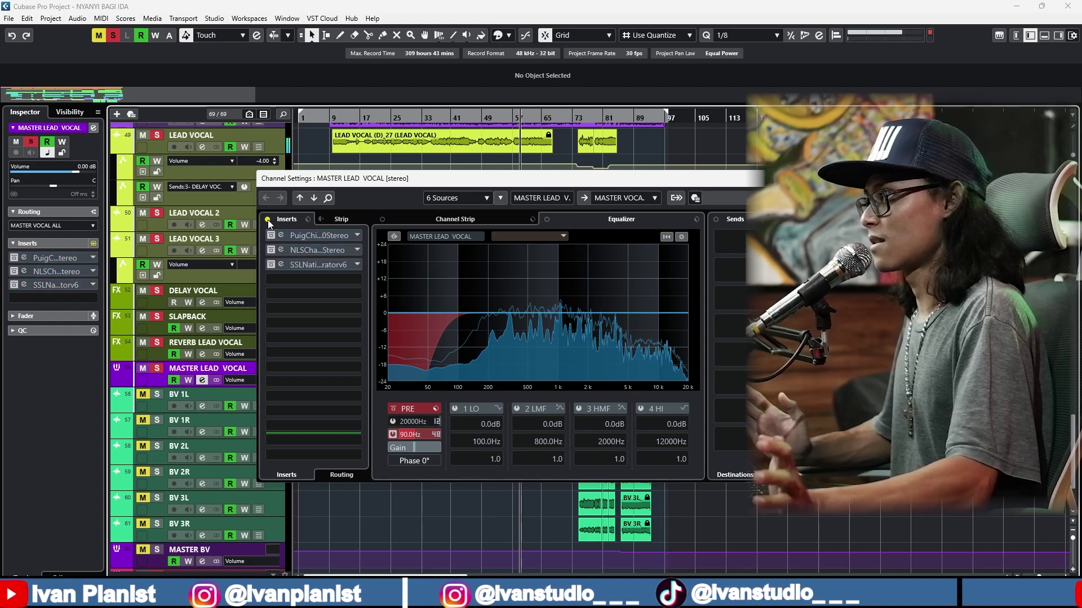
left_click(268, 220)
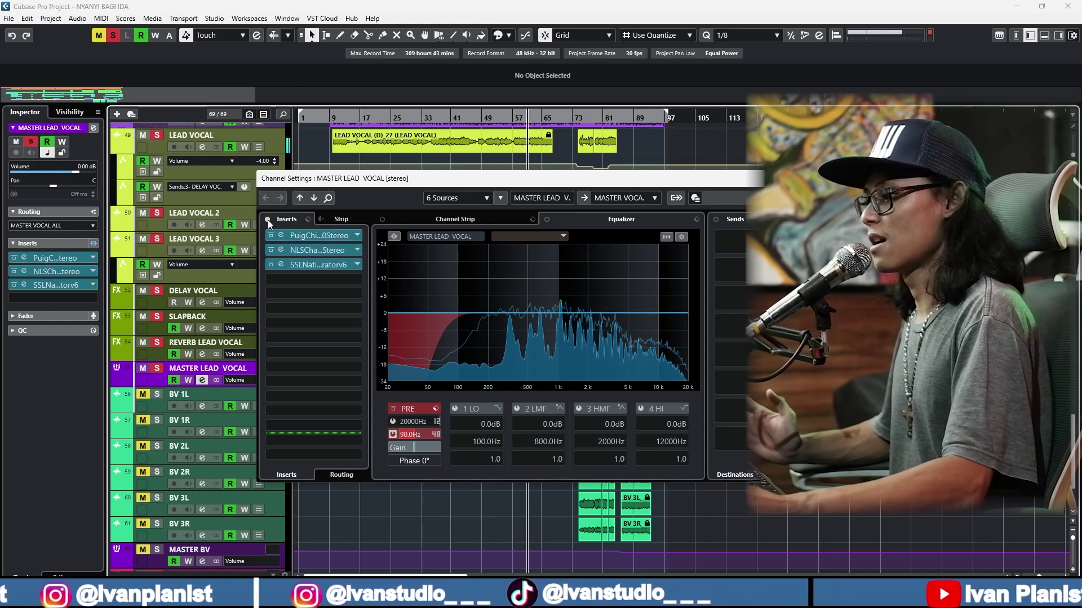
left_click(268, 220)
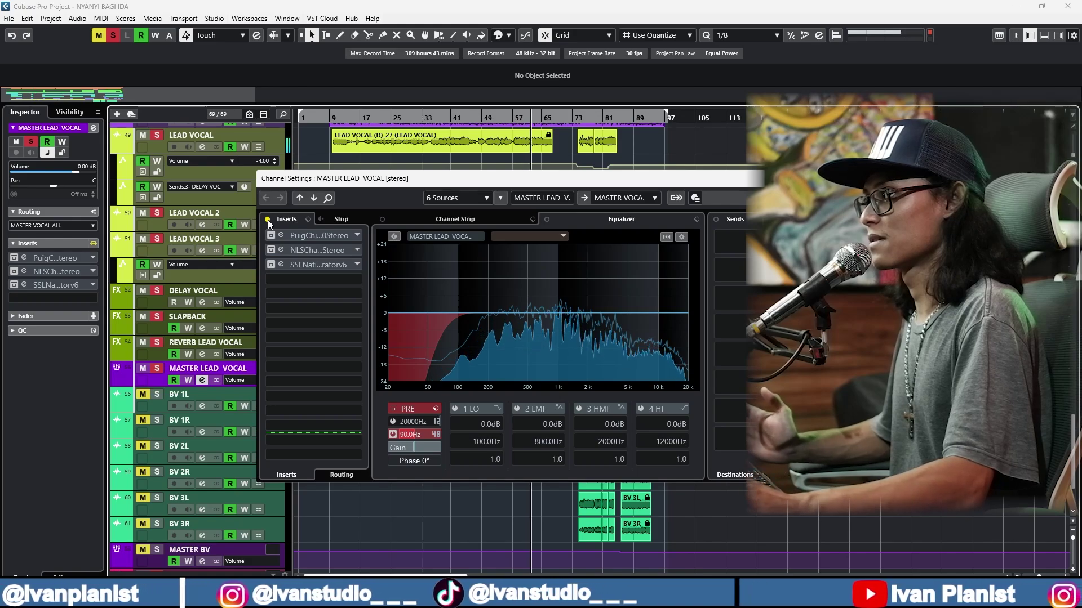
left_click(268, 219)
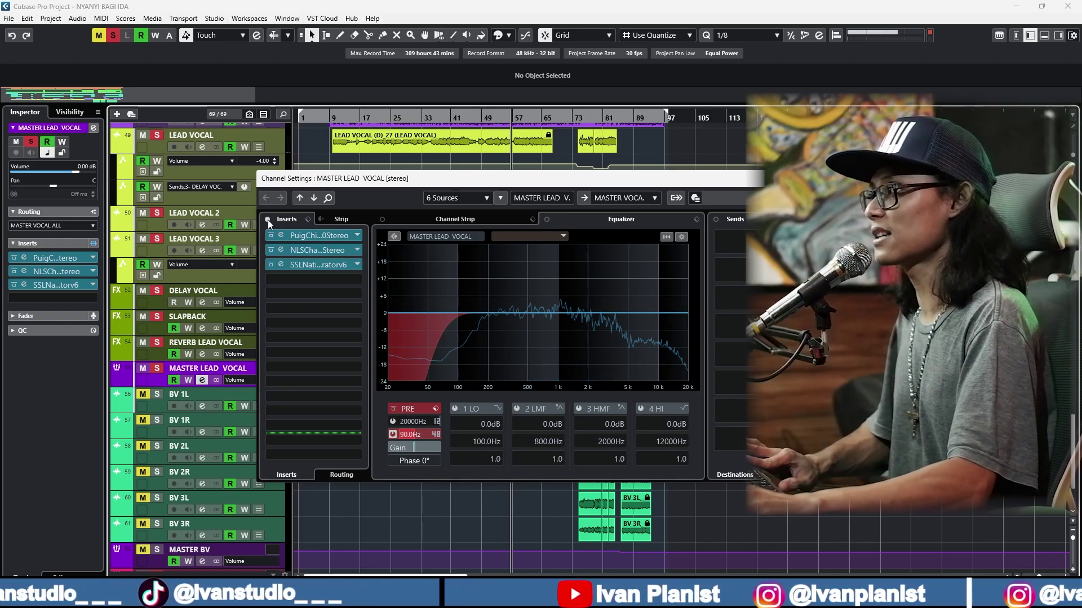
left_click(268, 220)
left_click(268, 220)
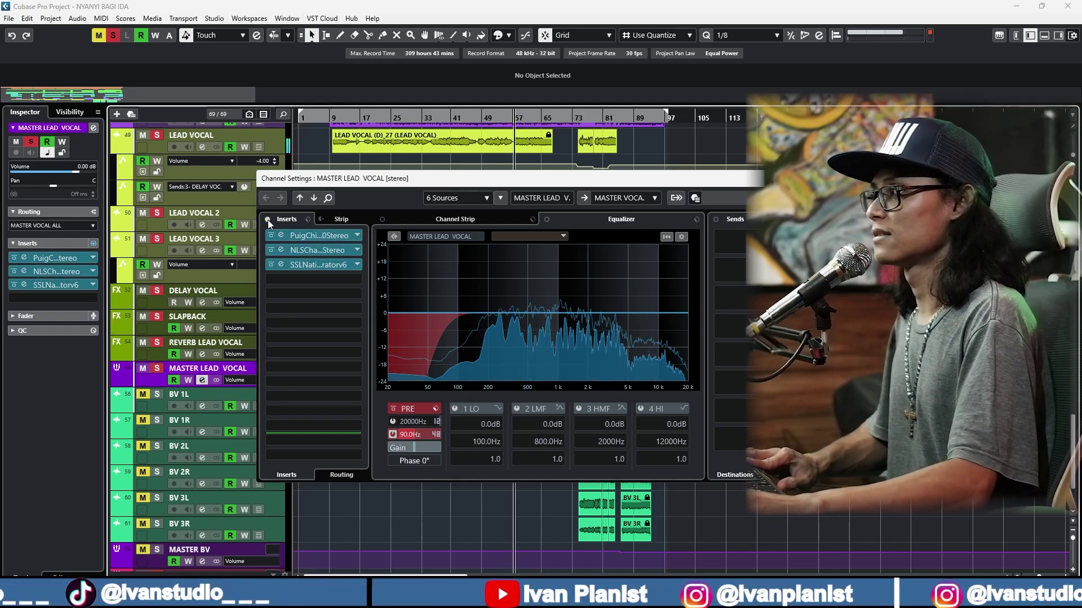
- Repeatedly switch the MASTER LEAD VOCAL insert chain between bypassed and engaged during playback, leave it engaged, and close the channel settings
left_click(269, 219)
left_click(269, 220)
left_click(268, 220)
left_click(268, 220)
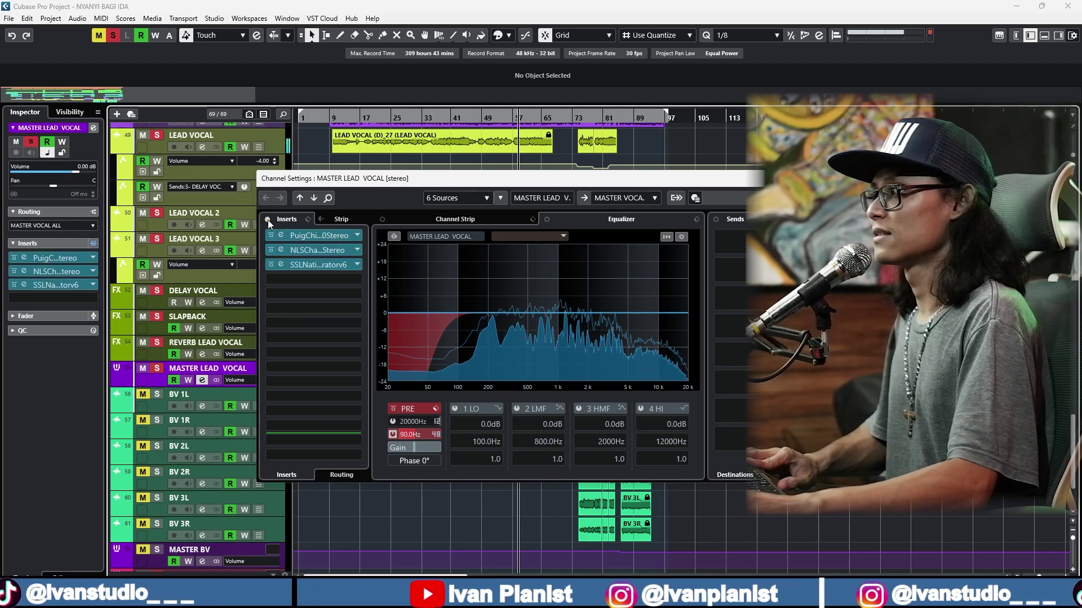
left_click(269, 220)
left_click(268, 219)
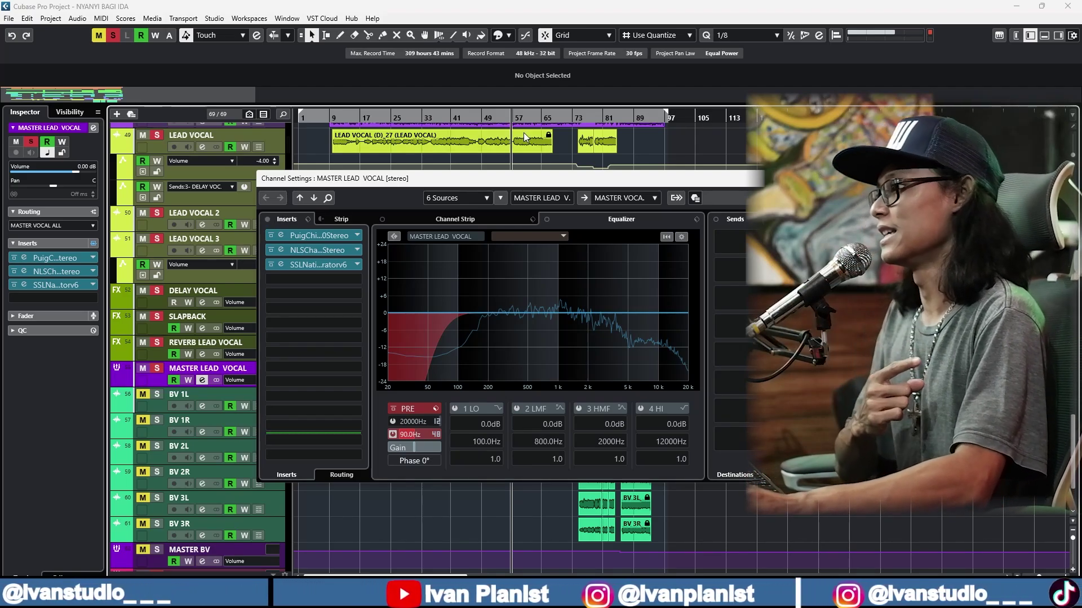
key("e")
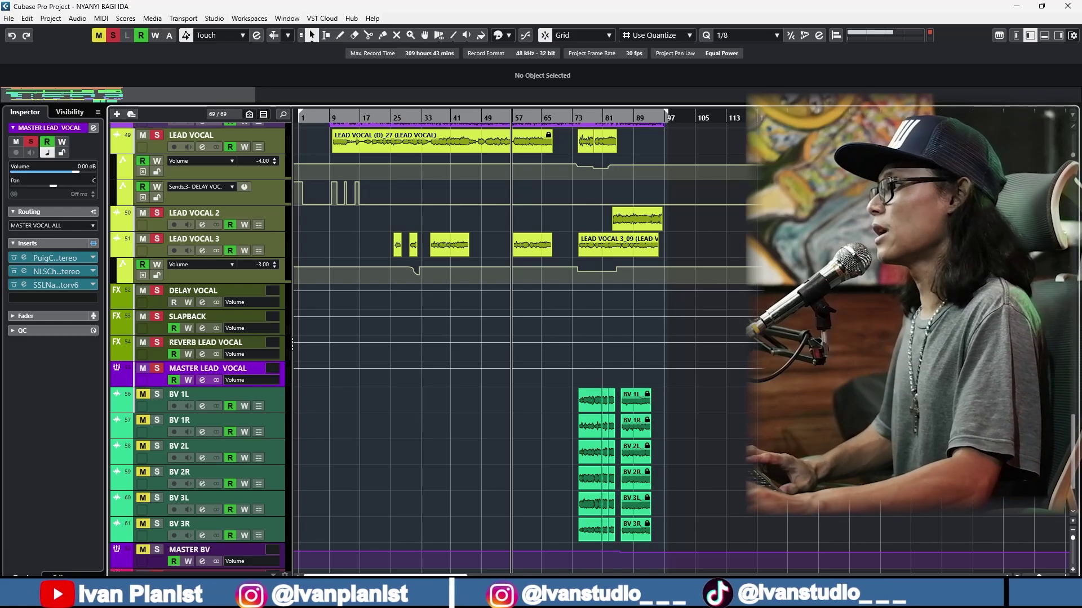
- Bring the LEAD VOCAL tracks into view in the arrangement, play the soloed vocals from around bar 57, and stop playback
scroll(475, 429, "up", 5)
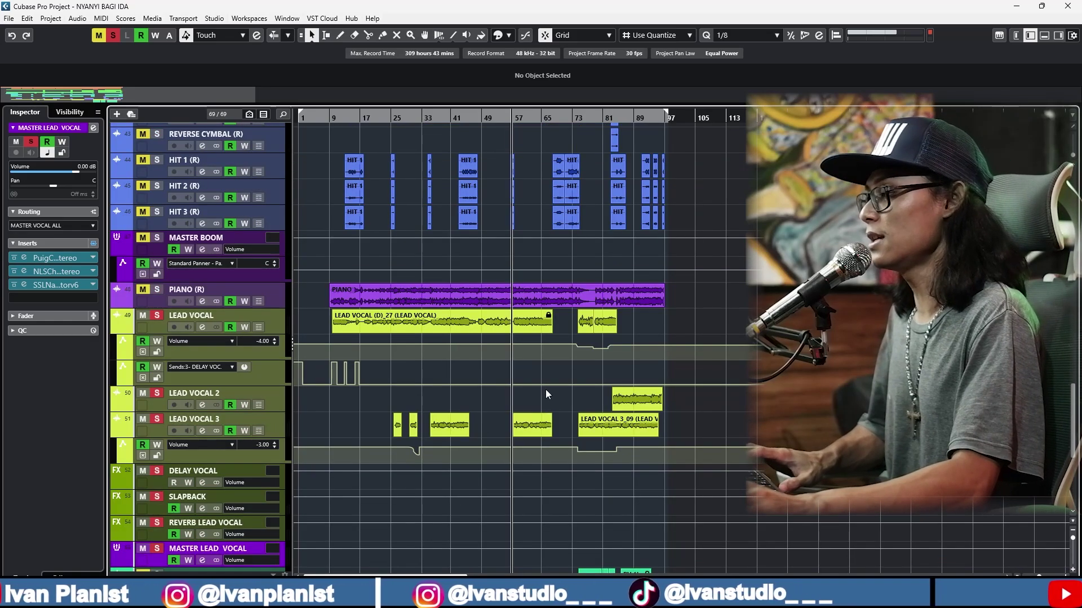
scroll(540, 392, "up", 2)
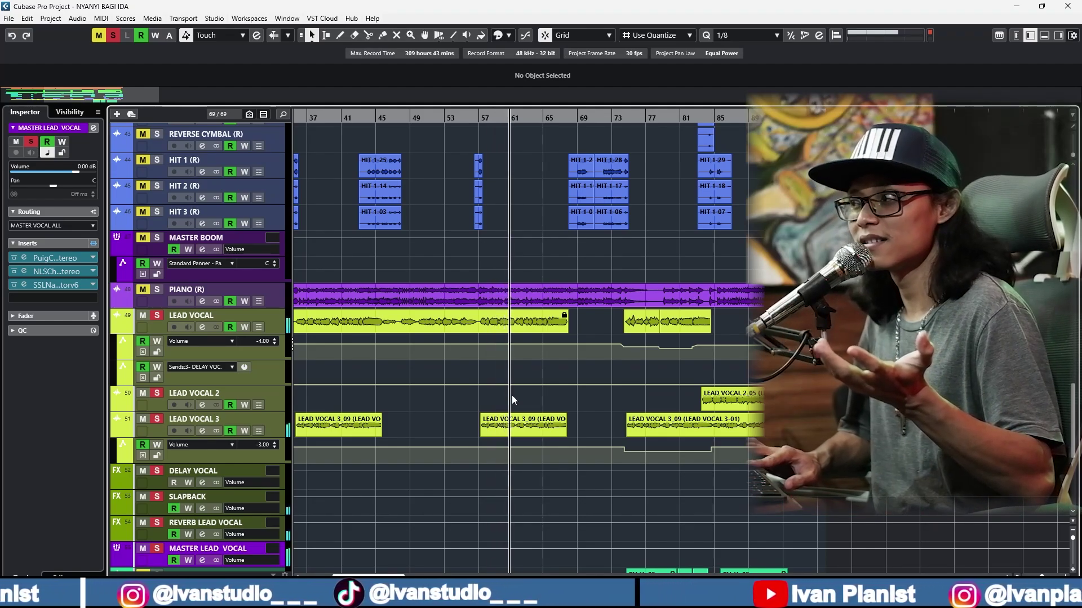
key("space")
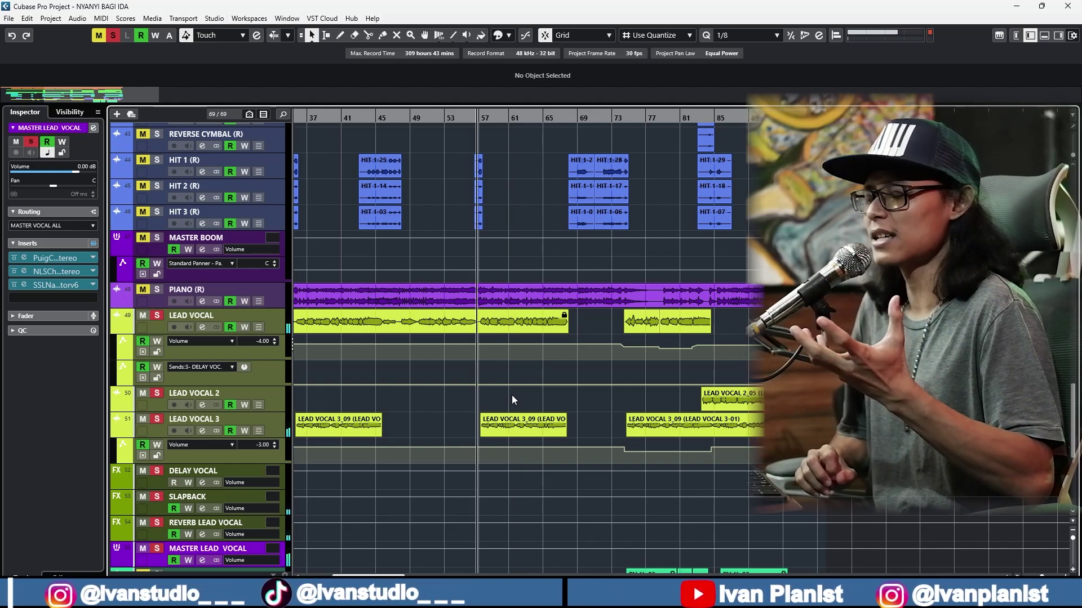